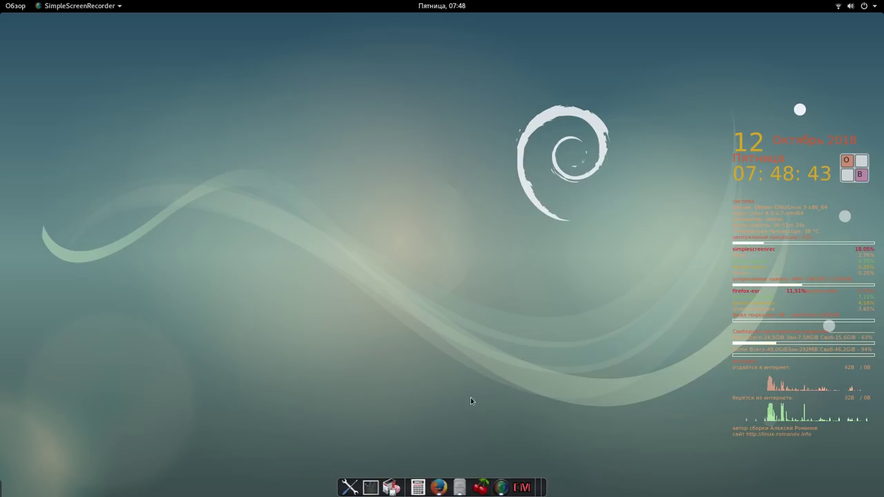
Open the КРОК storage linked on linux-romanov.info in Firefox and locate systemback-install_pack-1.9.3.tar.xz under Программы для Linux, Systemback, Systemback 1.9.3 в Debian 9
click(439, 483)
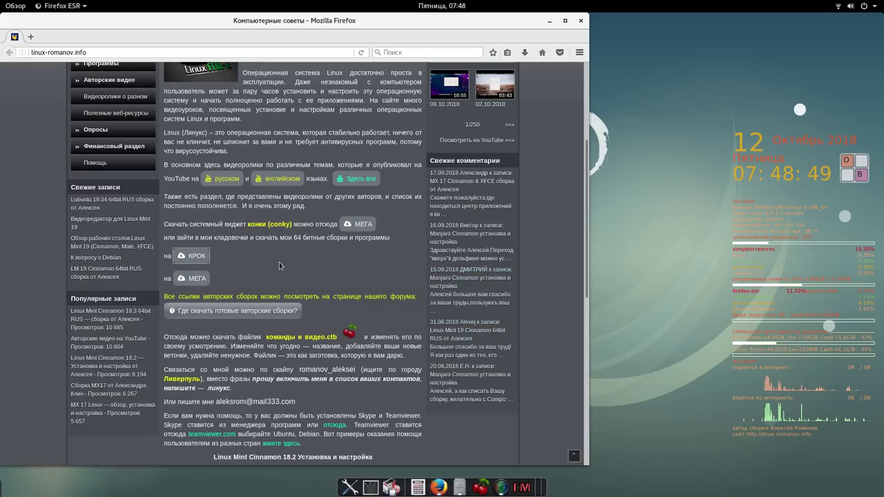
click(195, 257)
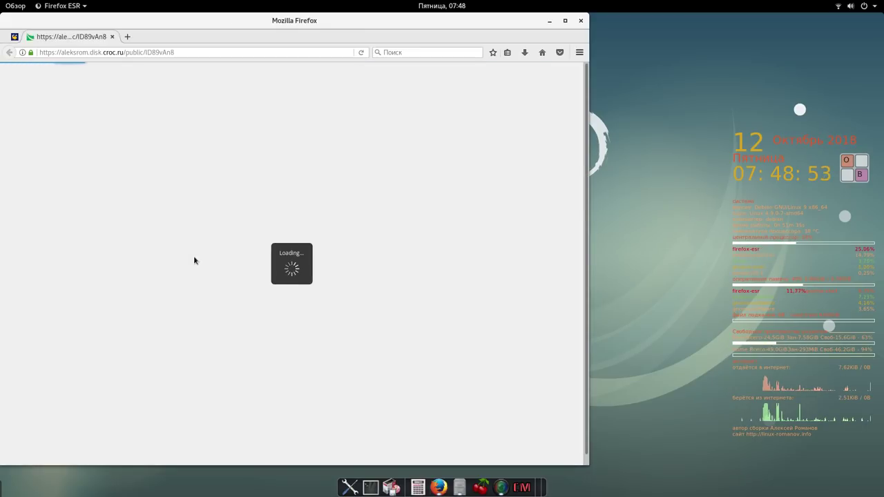
click(170, 209)
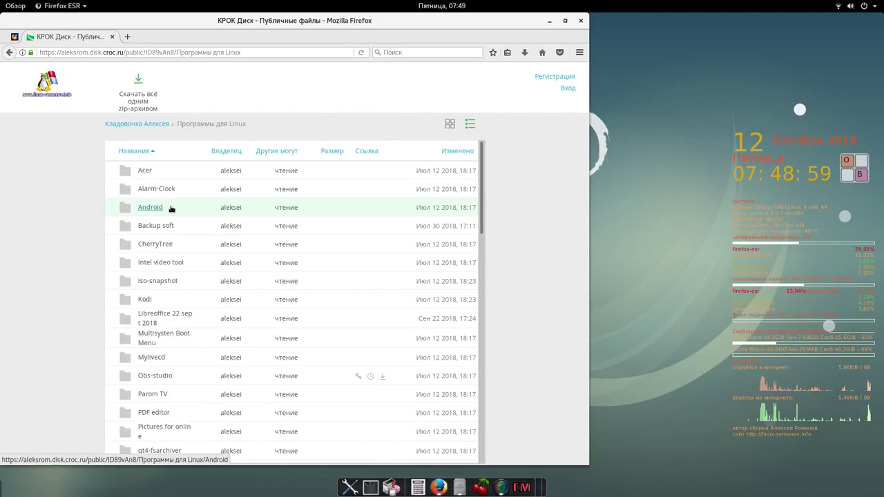
drag(482, 214, 474, 274)
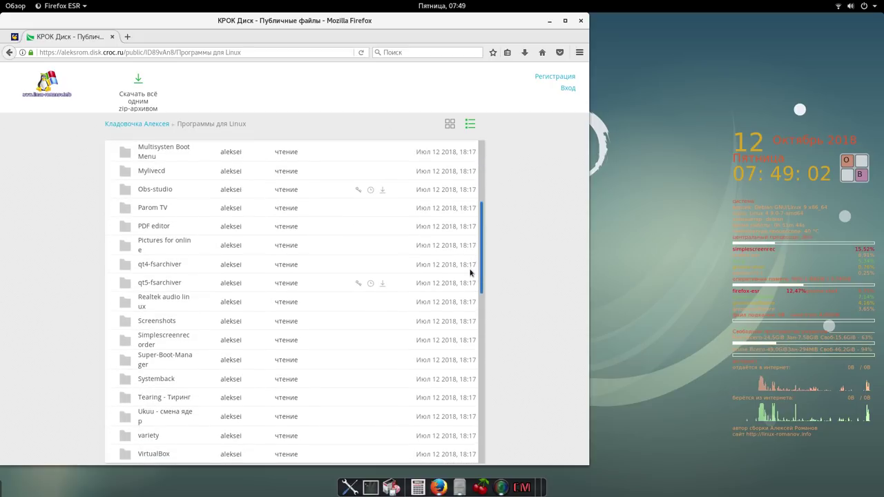
click(156, 379)
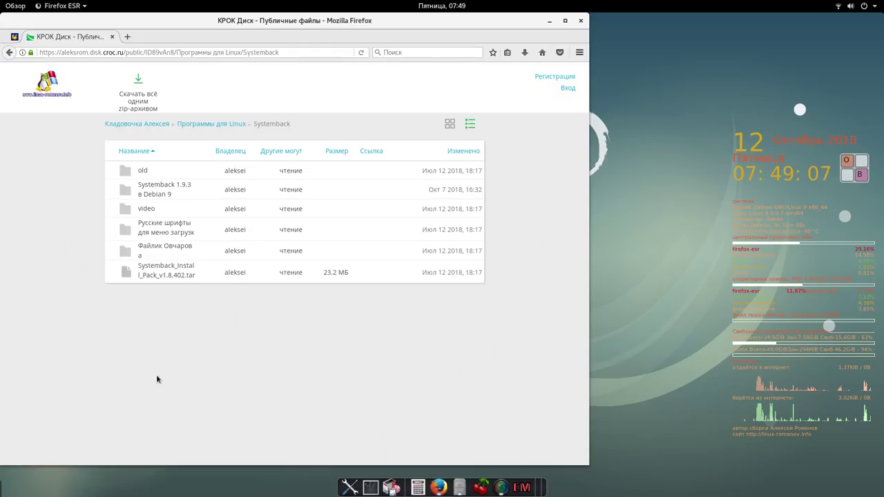
click(157, 191)
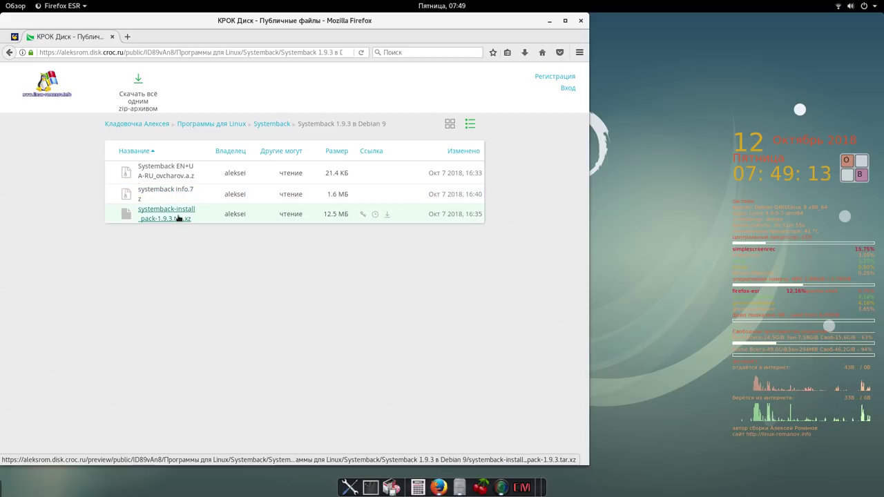
right_click(165, 216)
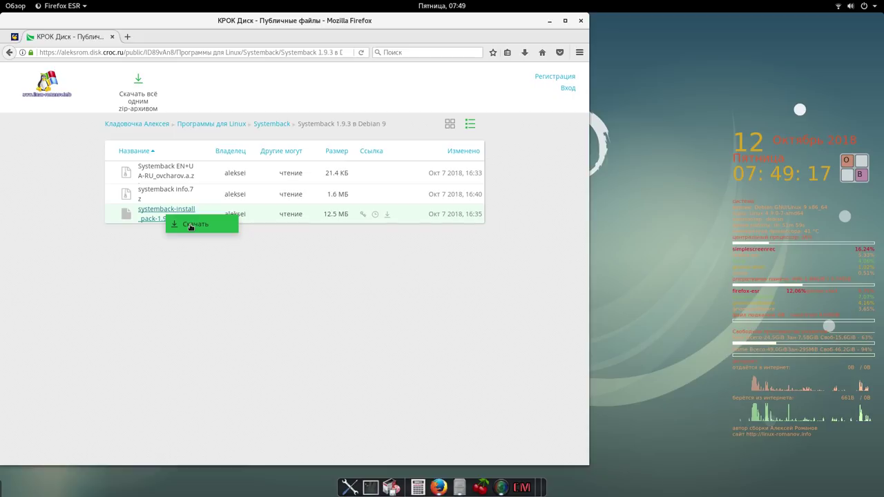
click(206, 292)
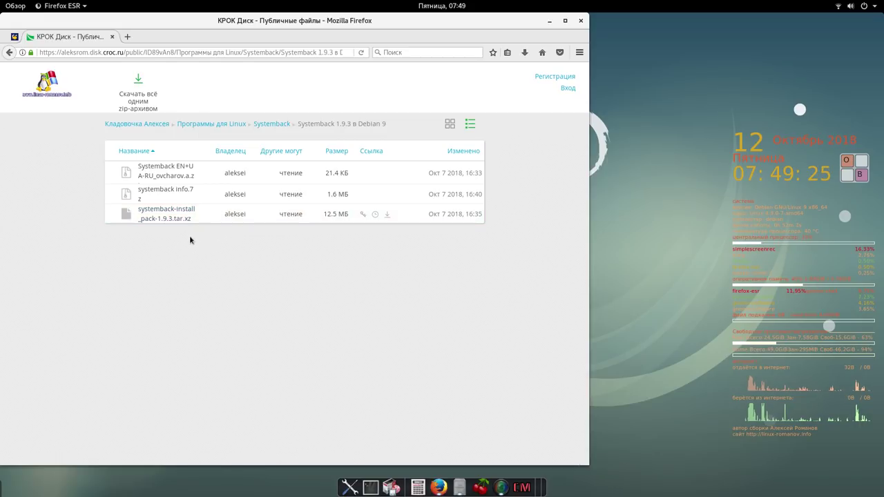
Minimise the browser, show the Загрузки folder in the file manager and shift its window towards the middle of the desktop
click(549, 24)
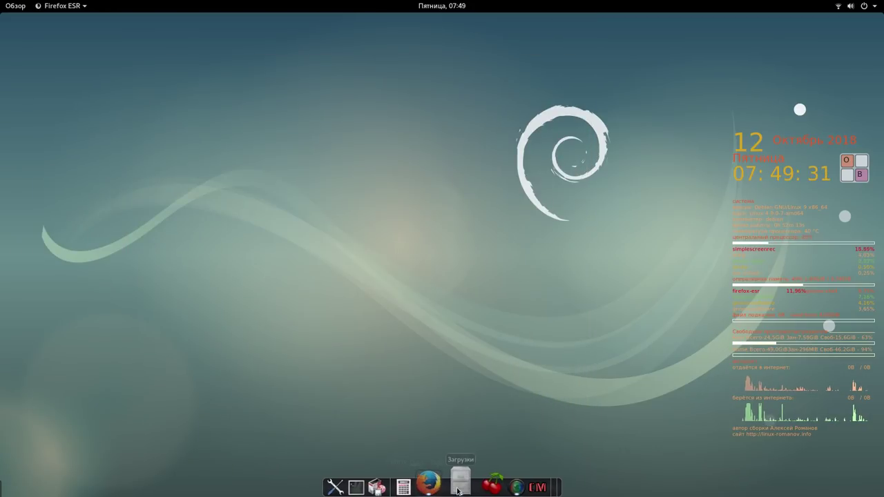
click(458, 489)
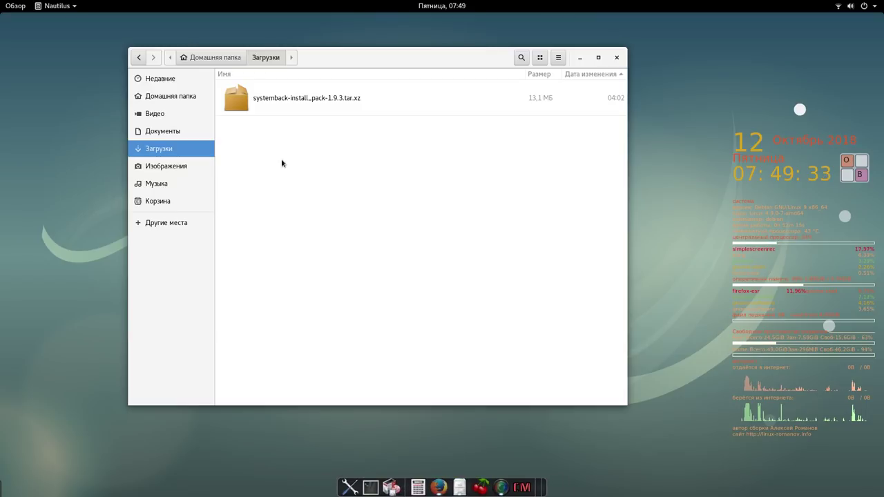
drag(407, 60, 490, 59)
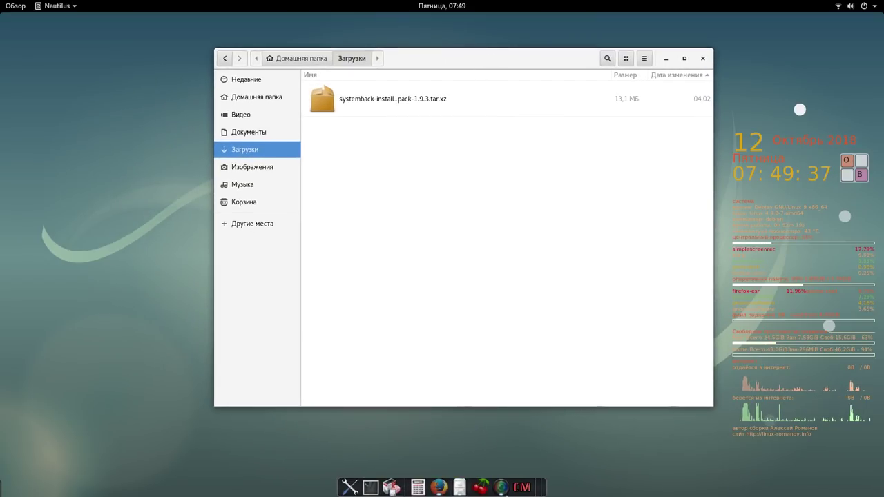
Switch to CherryTree, show the install commands in the Systemback 1.9.3 в Debian 9/Ubuntu 18.04 note, and move the window aside for a terminal
click(481, 487)
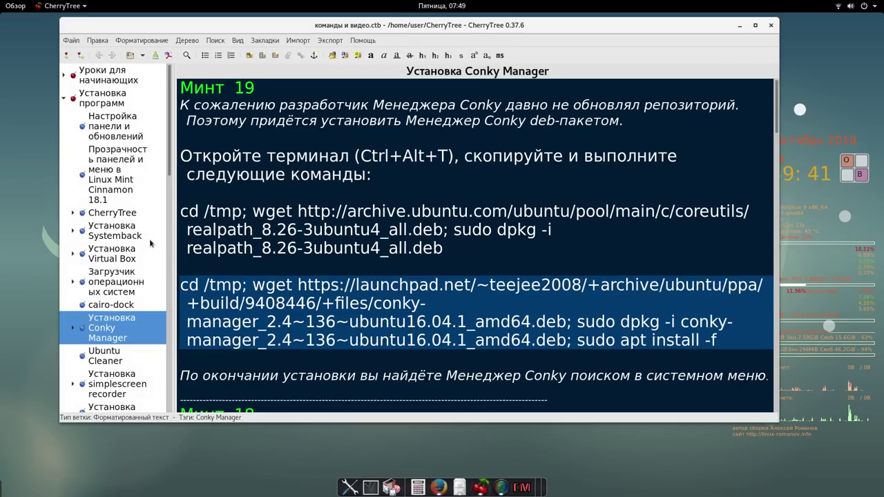
click(126, 234)
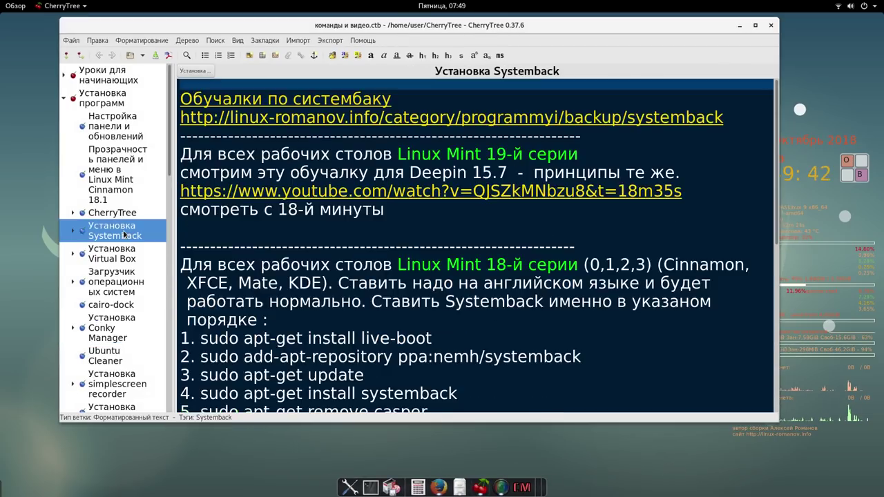
click(74, 236)
click(126, 268)
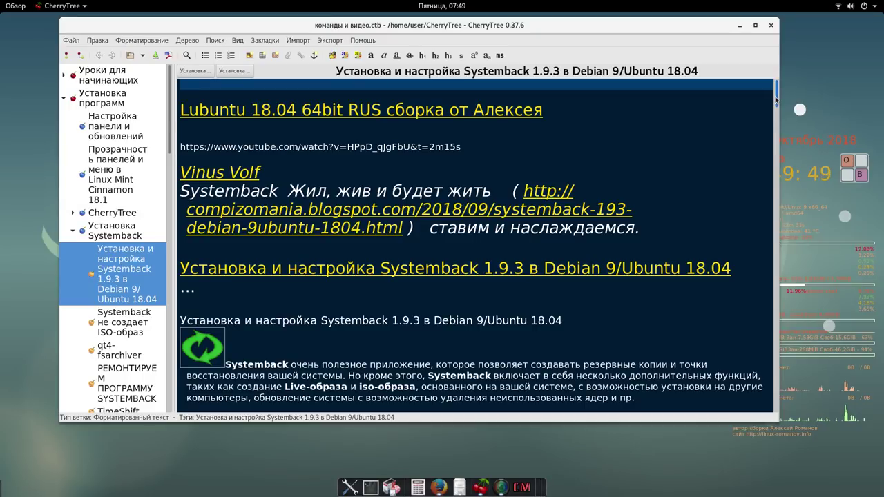
drag(776, 100, 766, 175)
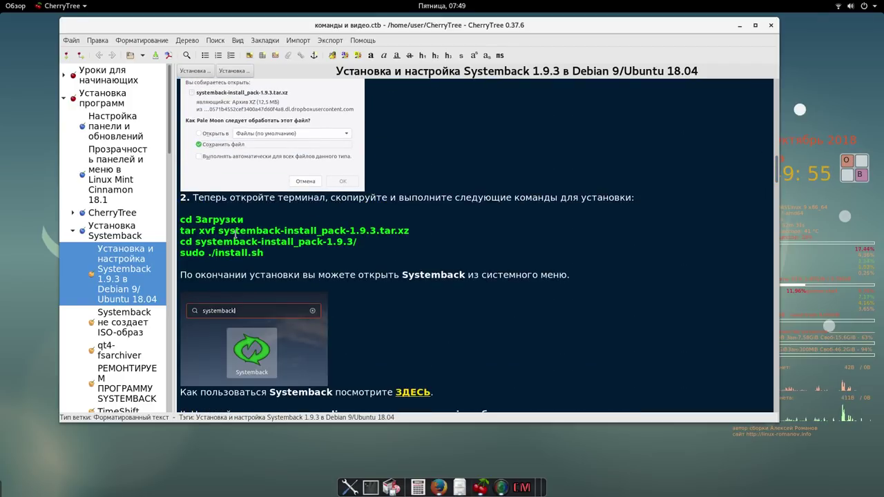
drag(641, 27, 653, 47)
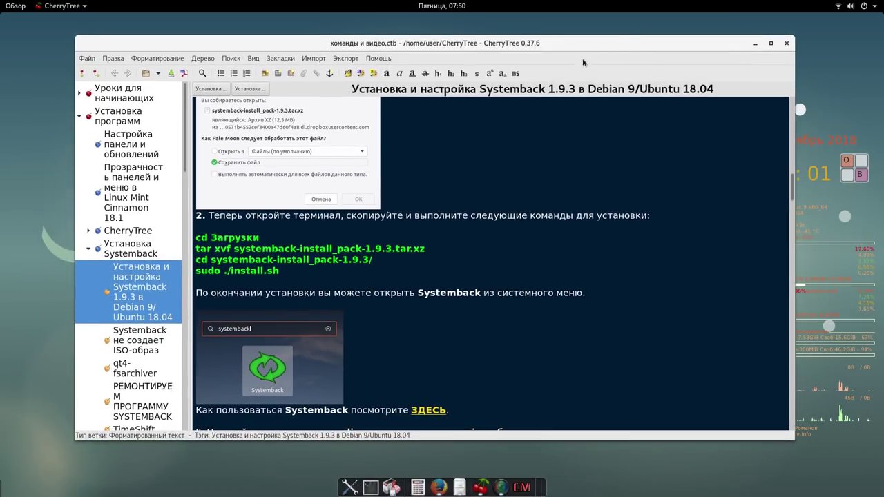
drag(582, 62, 853, 46)
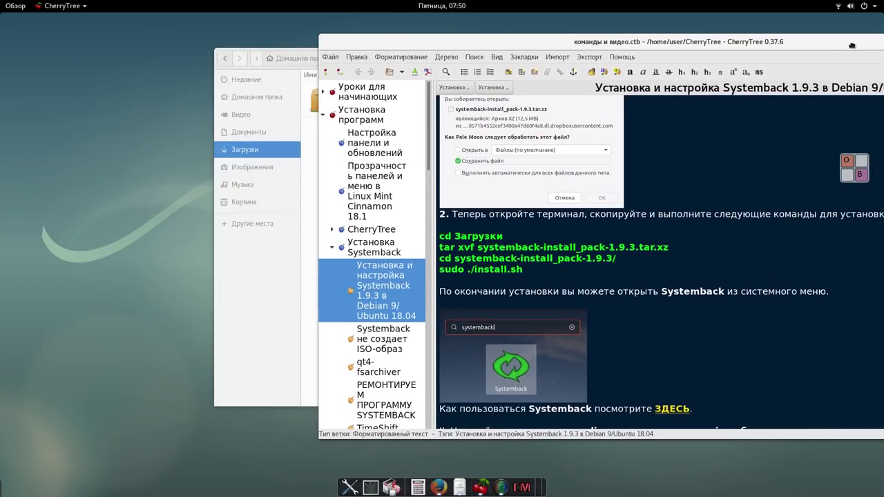
Open a terminal and switch to root with su, entering the root password on the on-screen keyboard, then hide that keyboard
click(373, 492)
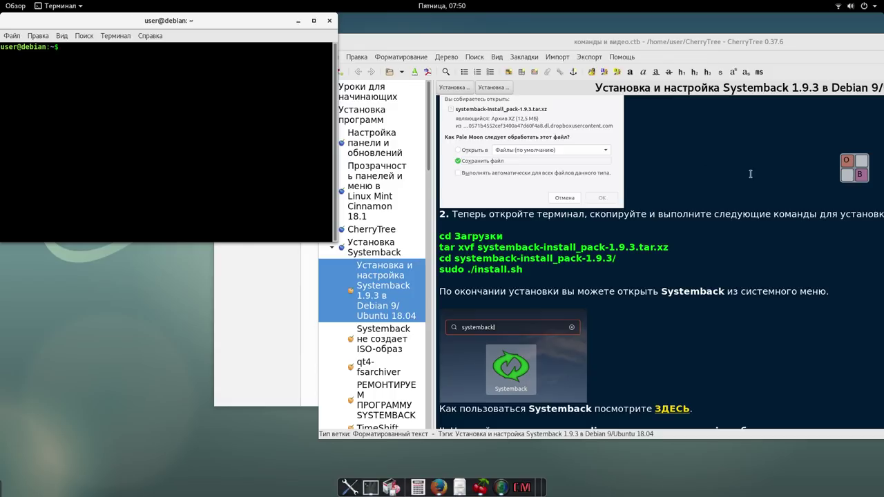
click(856, 174)
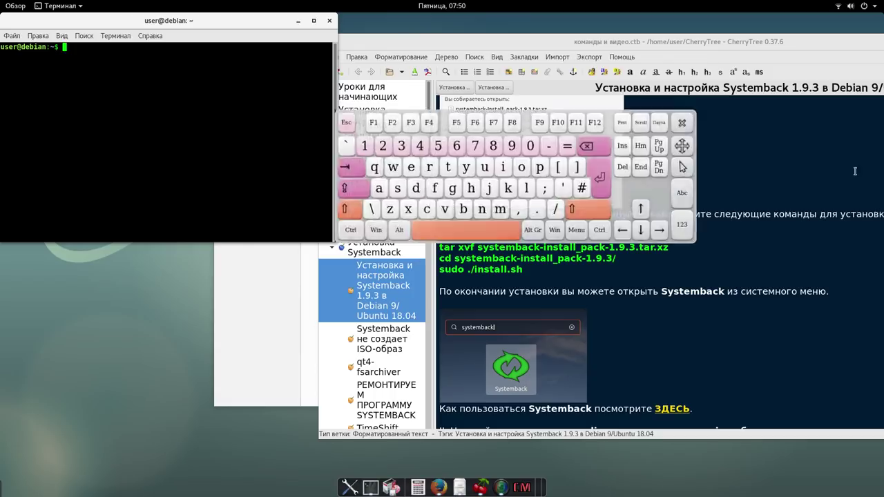
click(395, 187)
click(484, 166)
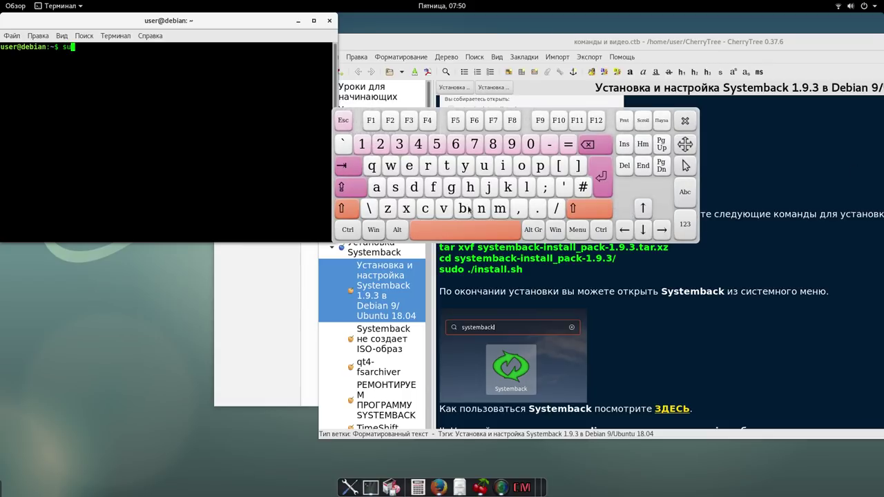
click(600, 177)
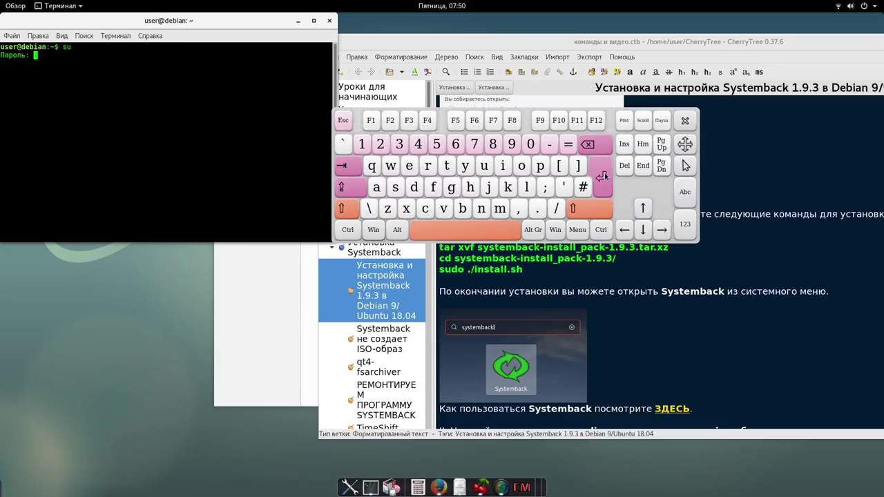
click(364, 144)
click(601, 177)
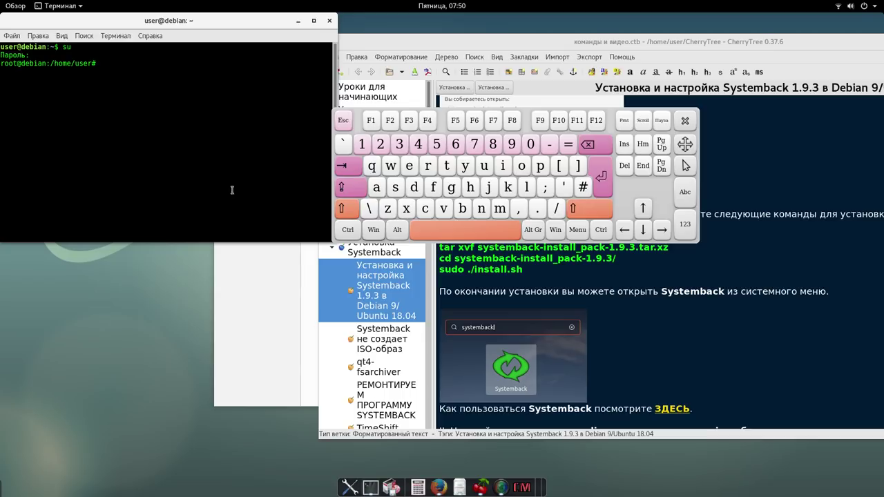
click(686, 123)
Copy "cd Загрузки" from the note into the terminal and run it
drag(502, 235, 94, 137)
click(162, 71)
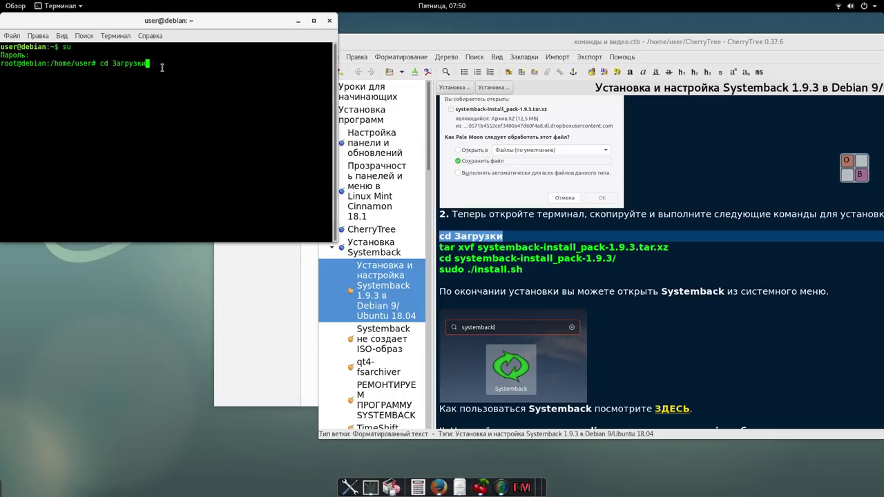
click(848, 168)
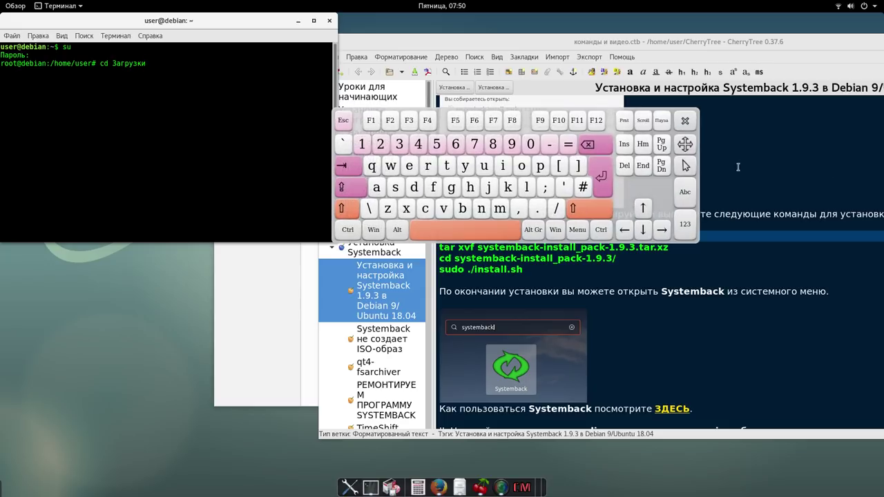
click(601, 180)
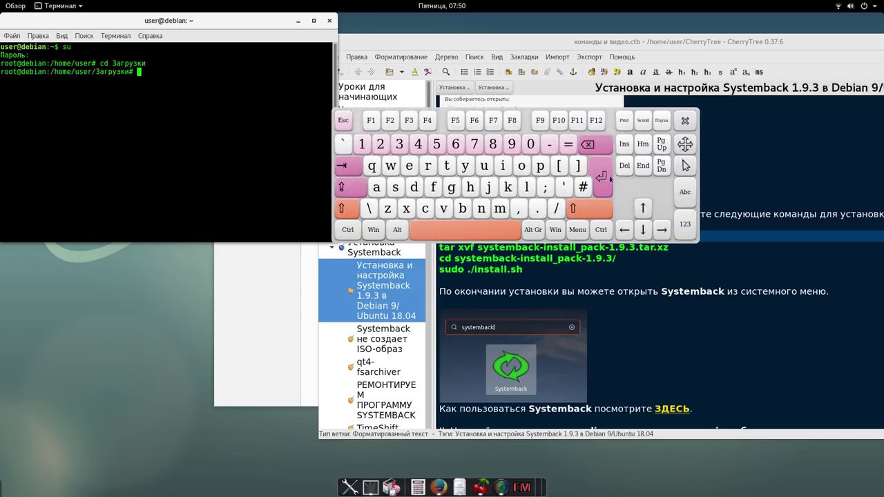
Unpack the installer archive by running the note's command "tar xvf systemback-install_pack-1.9.3.tar.xz", keeping the on-screen keyboard clear of the commands
drag(689, 146, 748, 93)
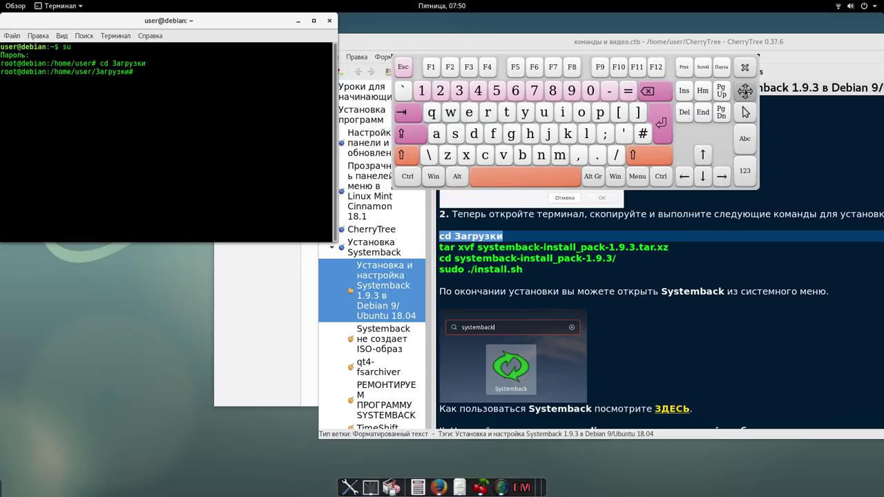
drag(671, 247, 7, 123)
click(77, 142)
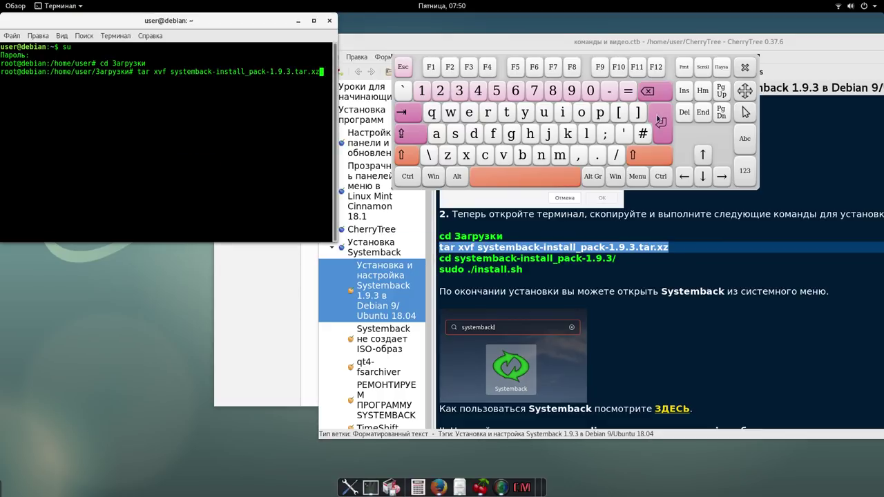
click(661, 123)
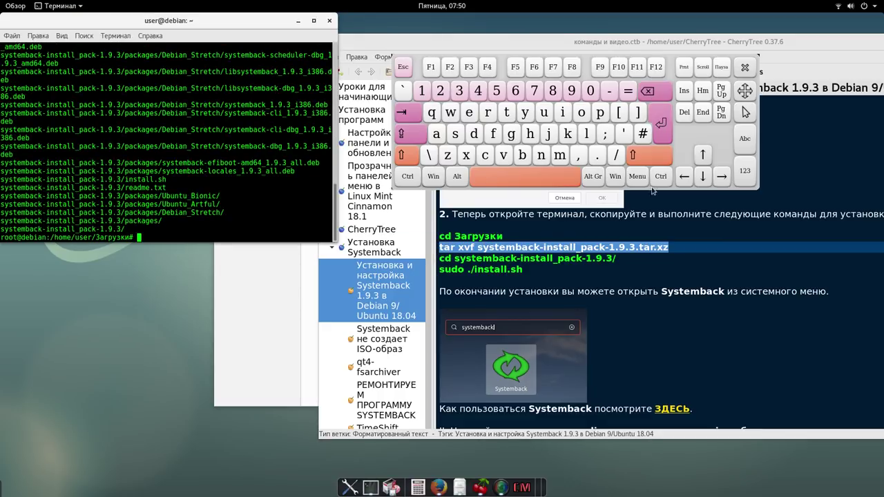
Enter the unpacked folder by running the note's command "cd systemback-install_pack-1.9.3/" in the terminal
drag(615, 258, 435, 257)
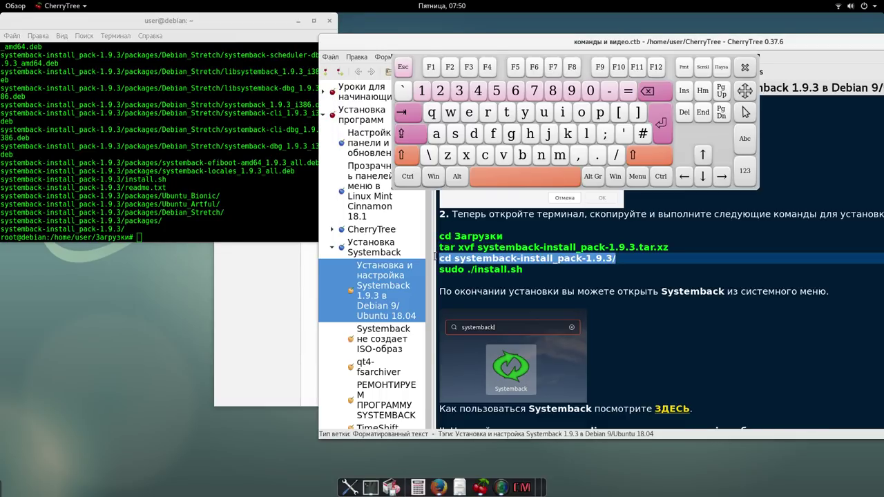
middle_click(221, 236)
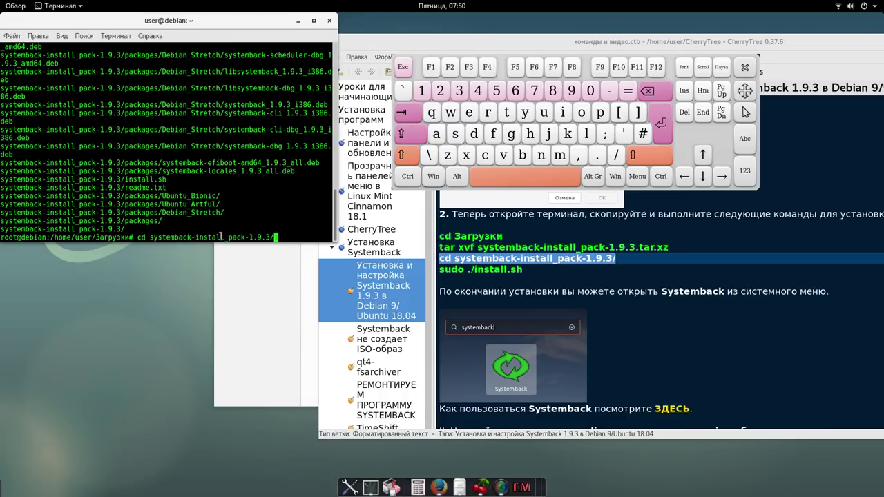
click(660, 129)
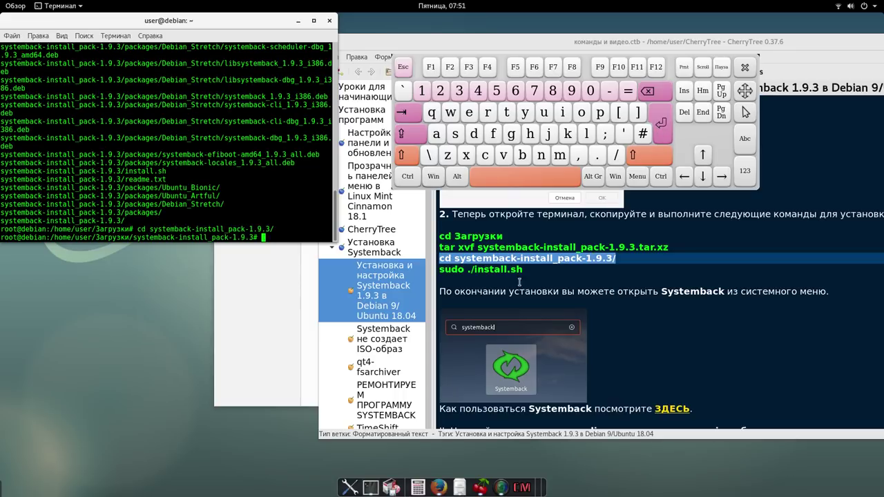
Run the note's "sudo ./install.sh" command and choose release 1, Debian 9.0 (Stretch), for the installation
drag(525, 270, 446, 271)
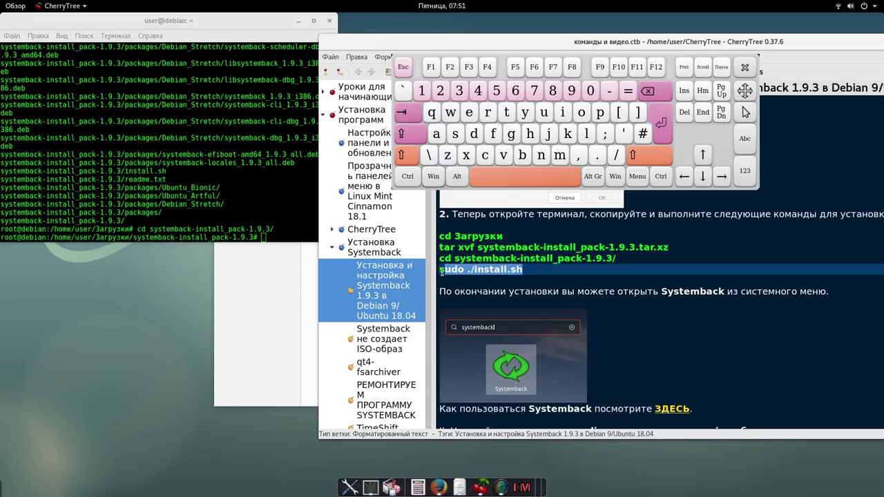
middle_click(285, 236)
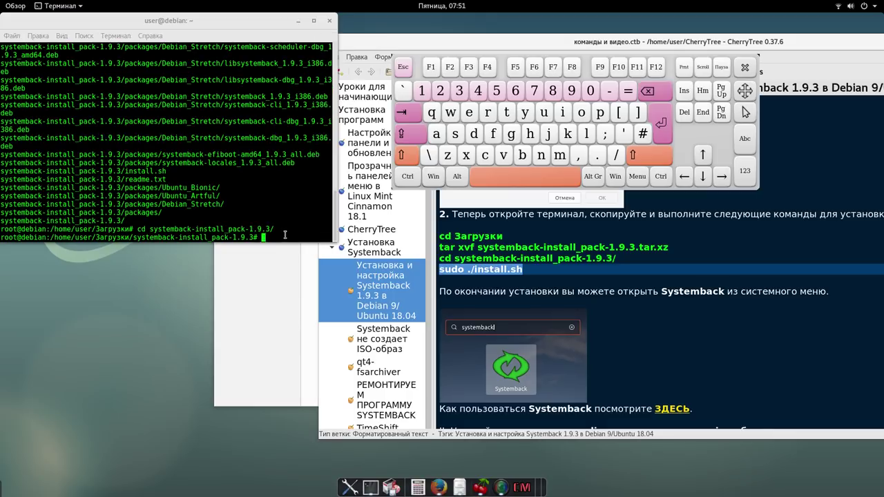
click(661, 129)
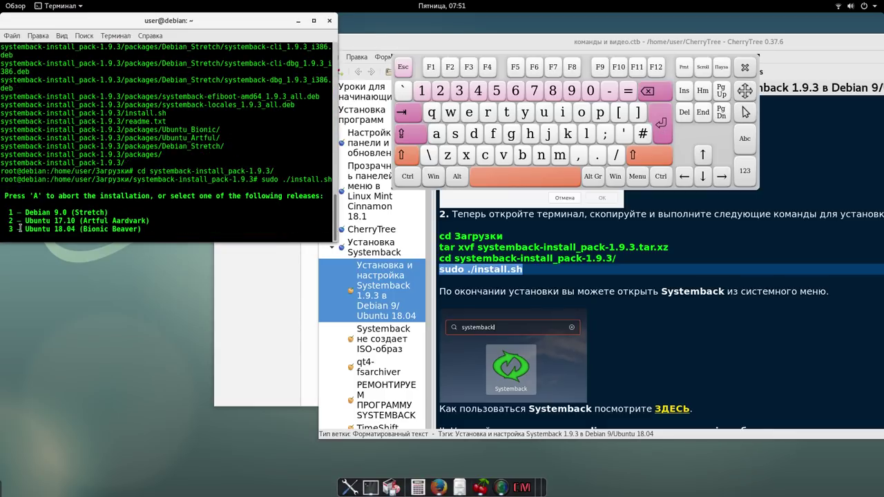
click(422, 91)
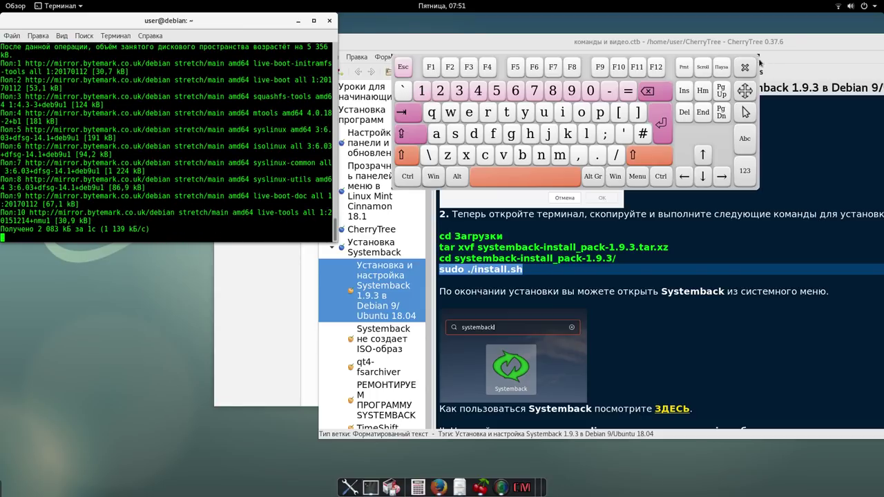
Close the on-screen keyboard, the CherryTree window and the Загрузки file manager window while the installation runs
click(747, 68)
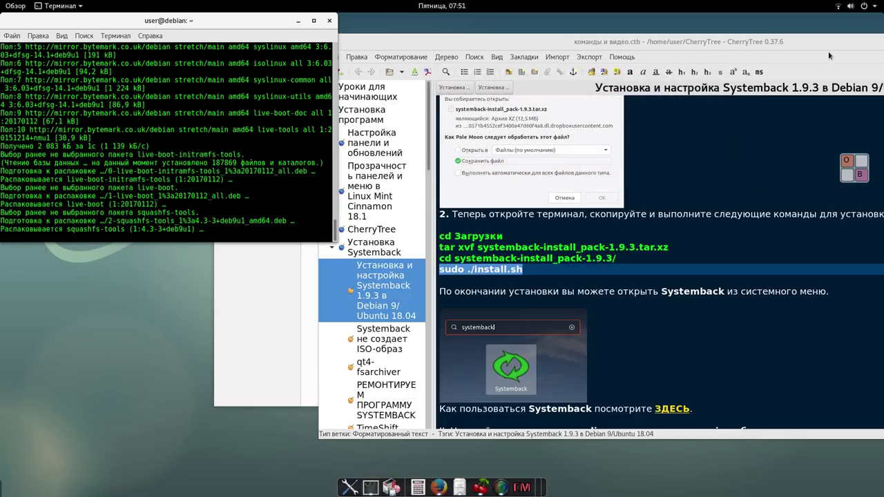
drag(828, 49, 632, 86)
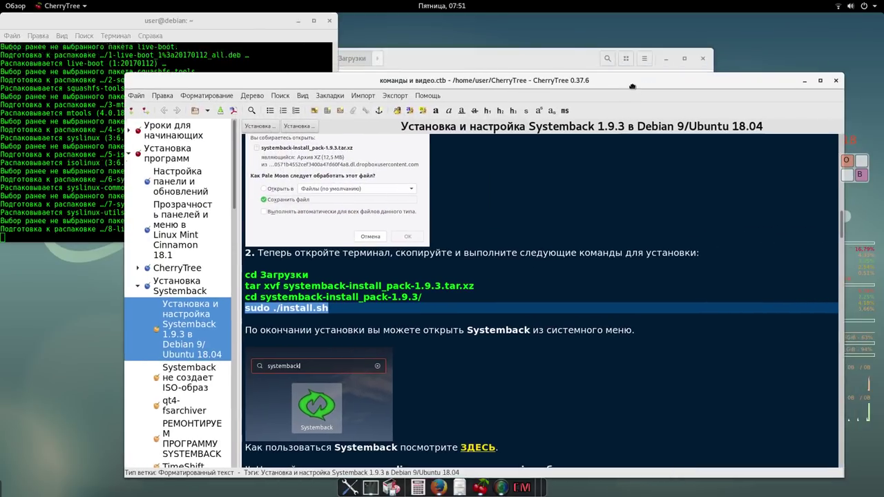
click(835, 81)
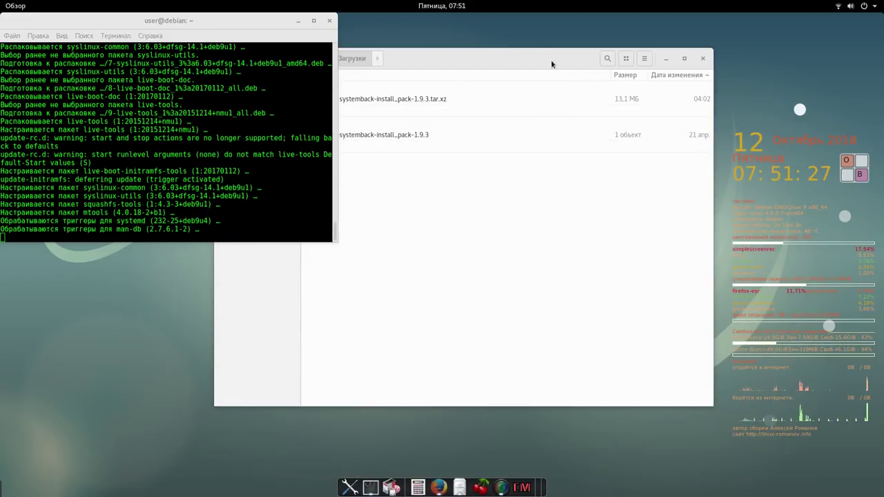
drag(552, 65, 645, 66)
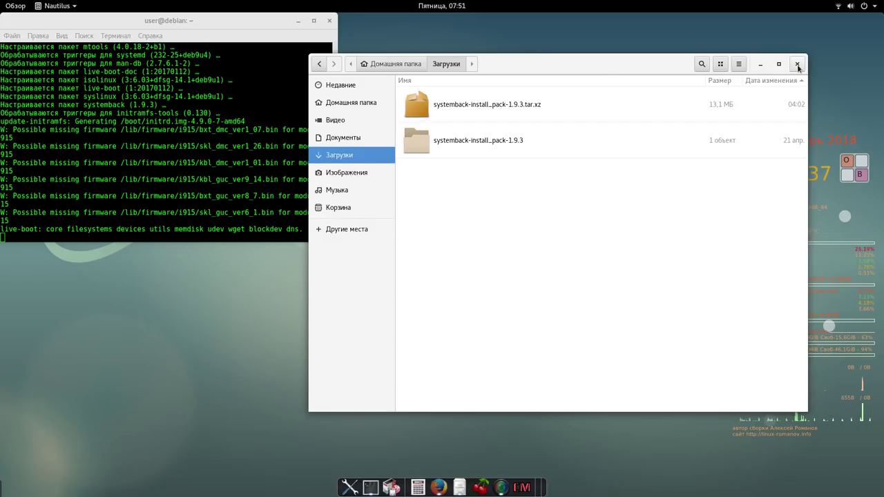
click(797, 65)
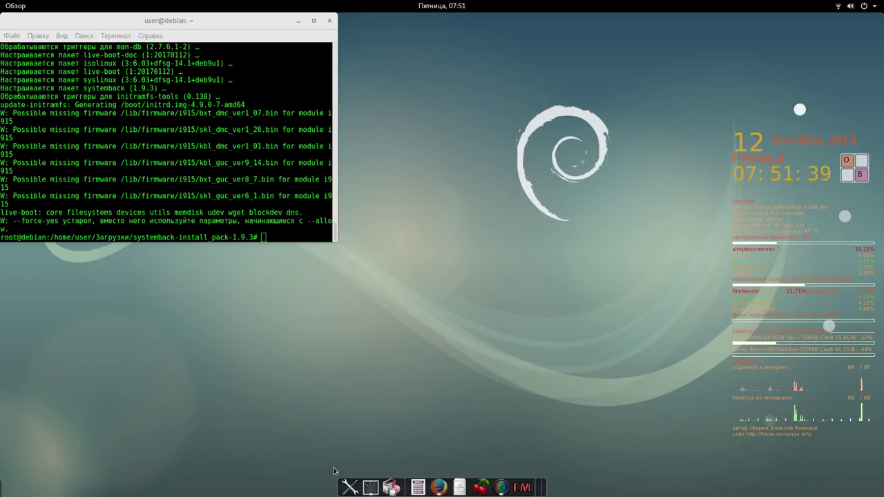
Switch to Firefox and open the "Программы для Linux" folder on the public file storage page
click(436, 487)
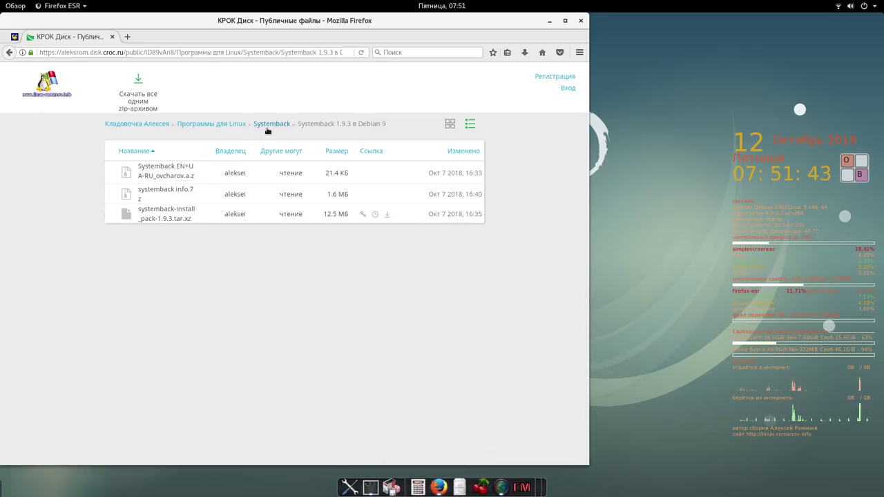
click(218, 125)
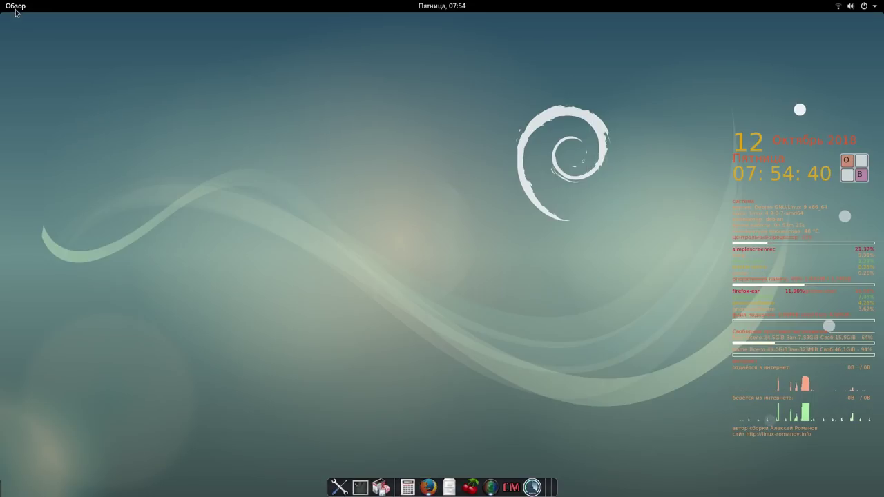
Search the installed applications for "sy" and launch Systemback
click(16, 7)
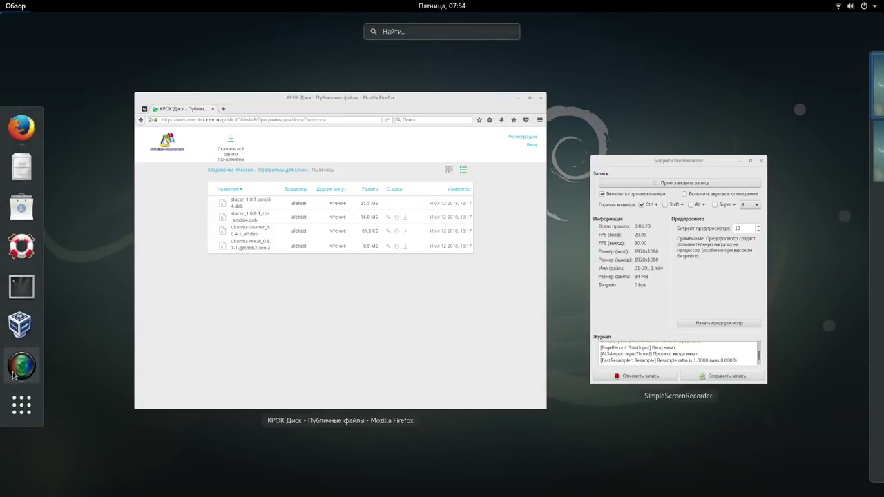
click(21, 405)
click(403, 30)
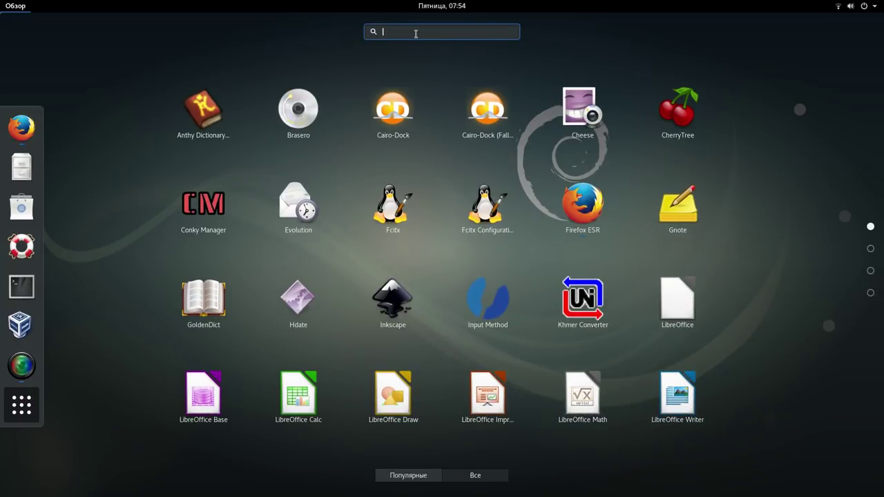
text(s)
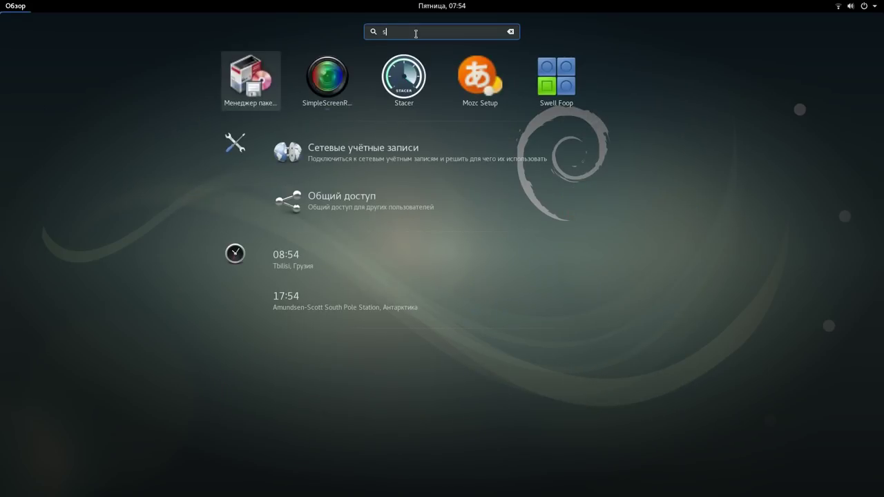
text(y)
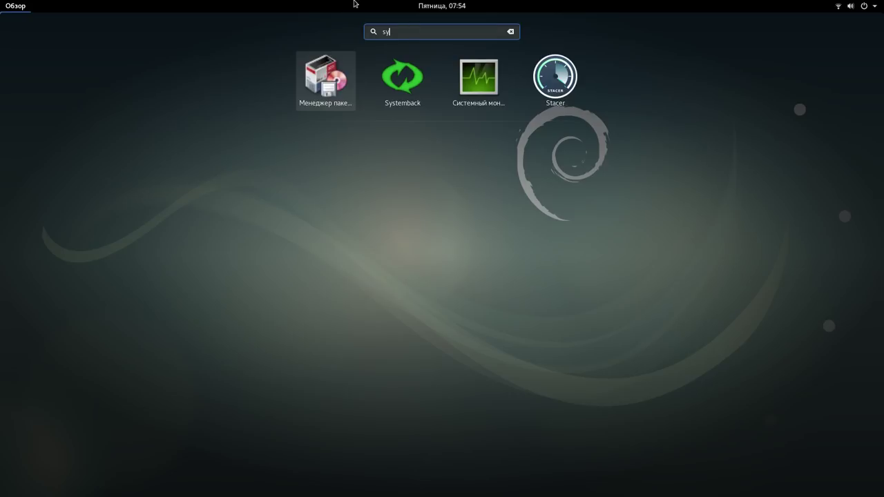
click(402, 76)
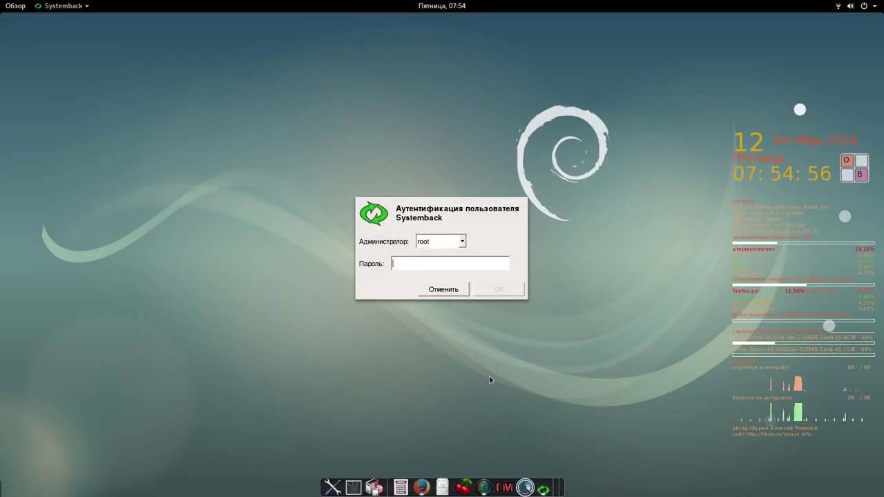
Make the running Systemback a permanent launcher in Cairo-Dock using "Сделать значком запуска"
right_click(543, 483)
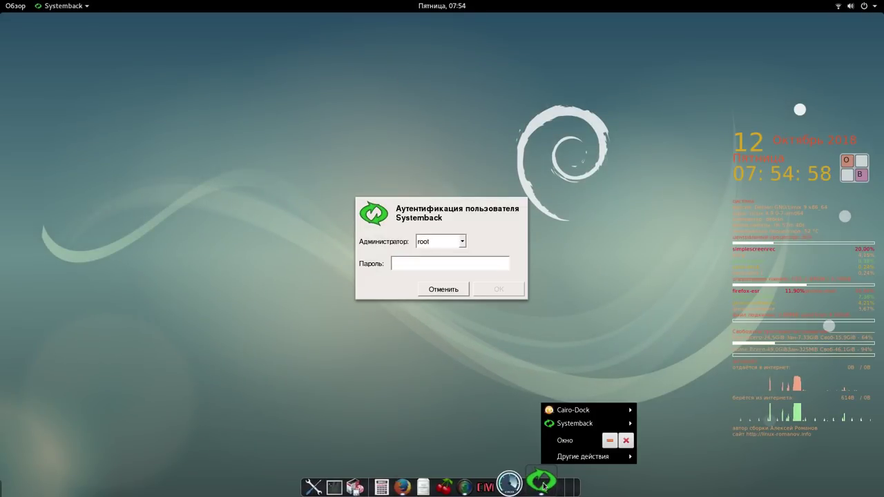
mouse_move(583, 426)
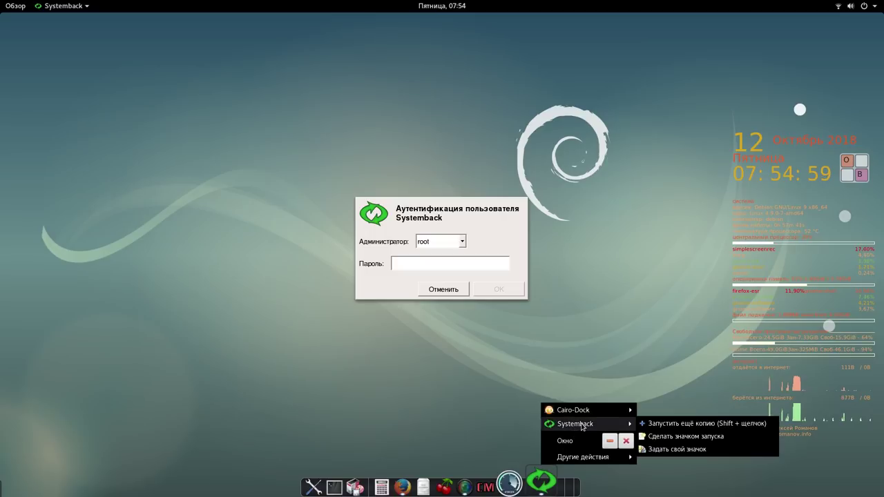
click(706, 436)
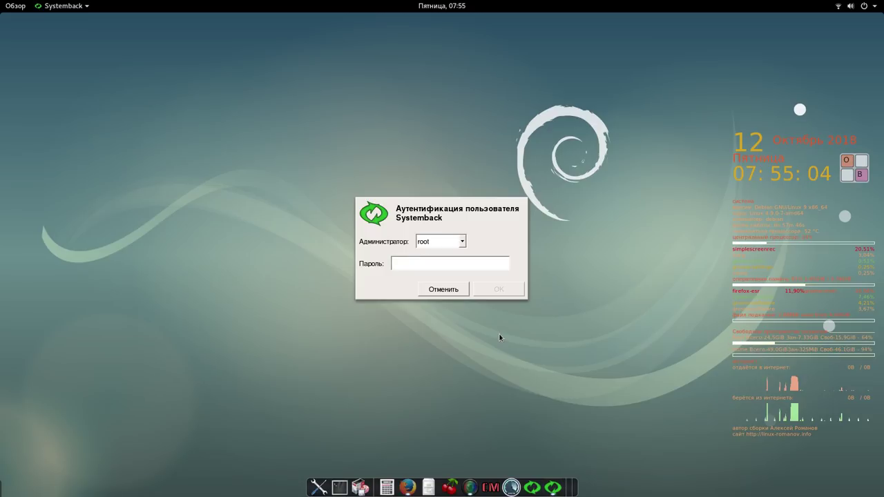
Authenticate as root with the administrator password and move the Systemback window toward the upper-left area of the desktop
text(1)
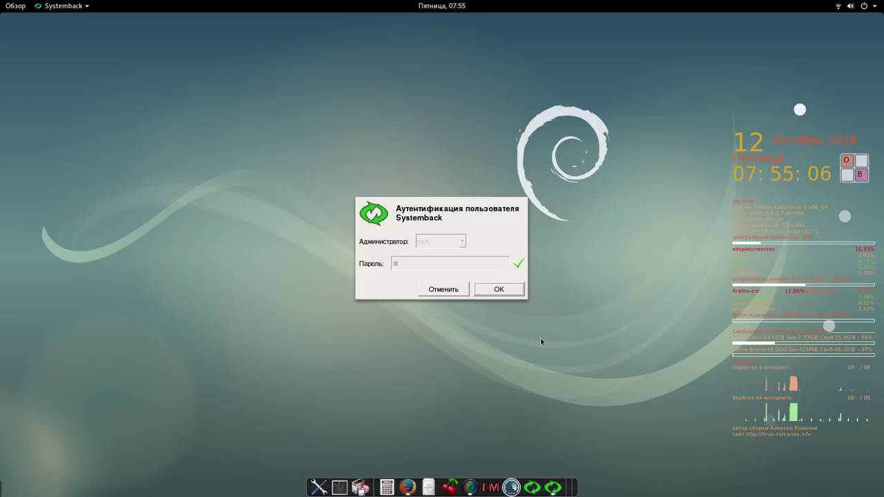
click(504, 288)
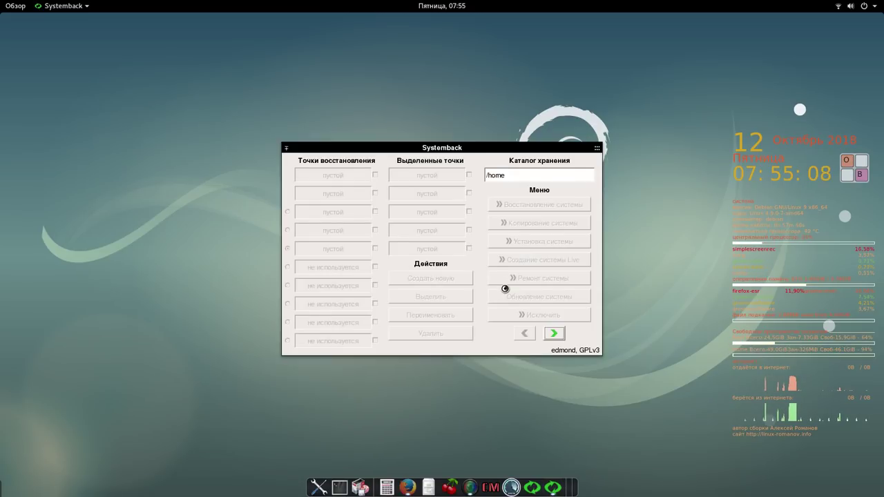
drag(497, 147, 352, 93)
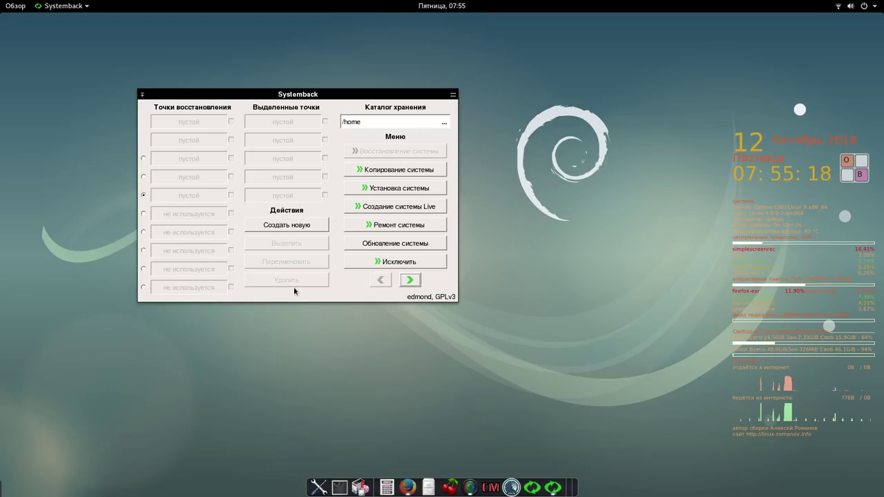
In the Systemback settings, override automatic language detection and set the interface language to English (United Kingdom)
click(408, 282)
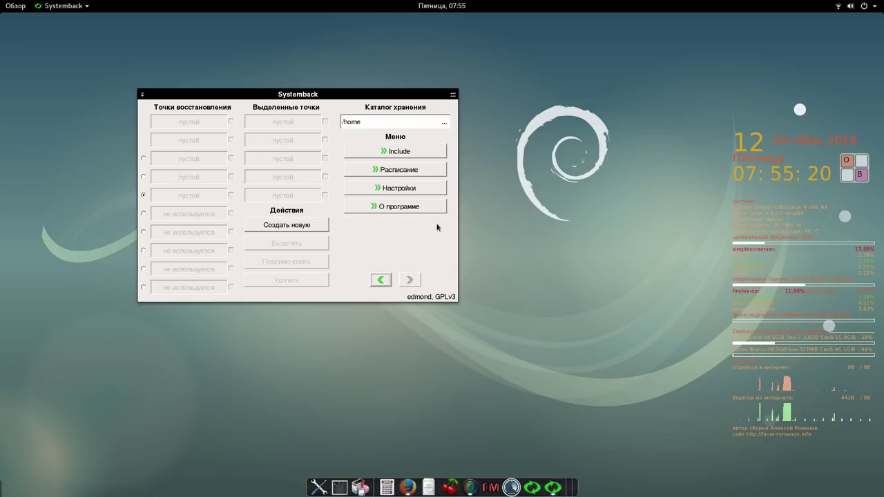
click(413, 189)
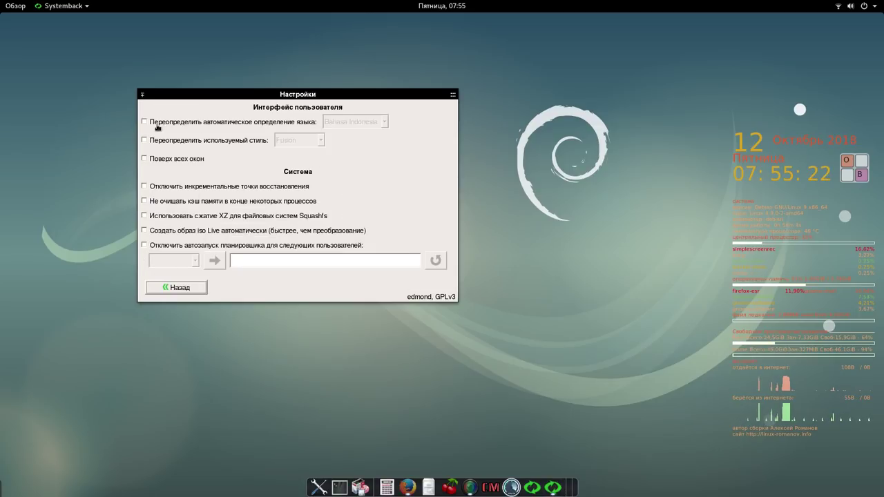
click(145, 122)
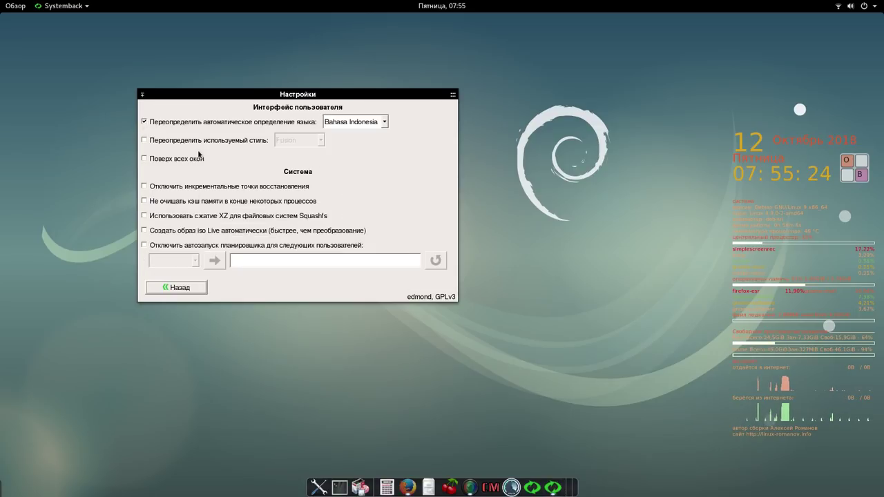
click(384, 123)
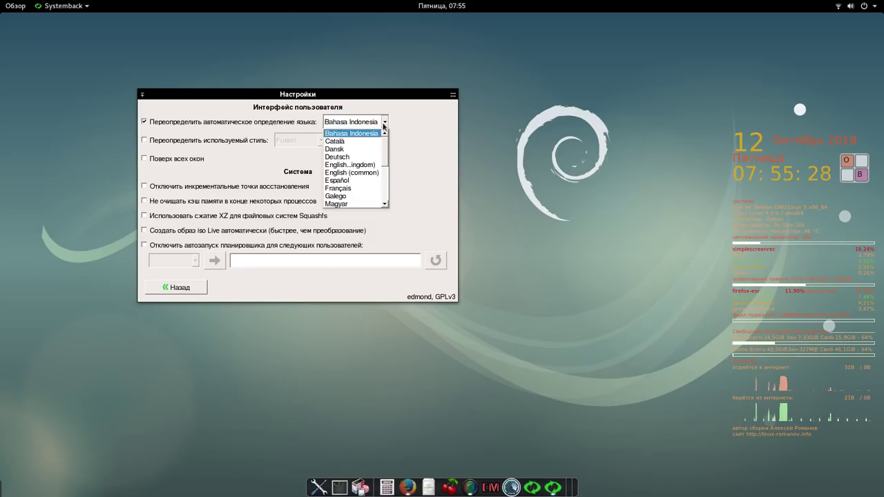
click(369, 164)
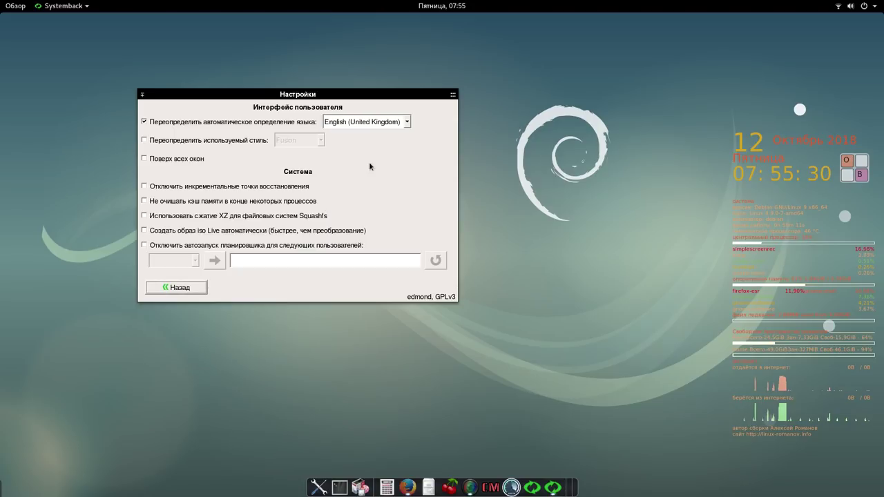
Enable XZ compression for Squashfs file systems and automatic creation of the Live iso image
click(144, 217)
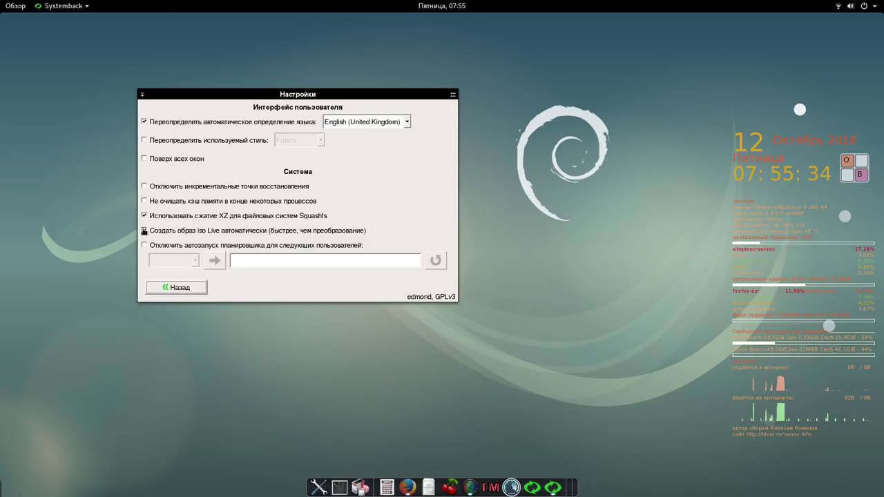
click(144, 230)
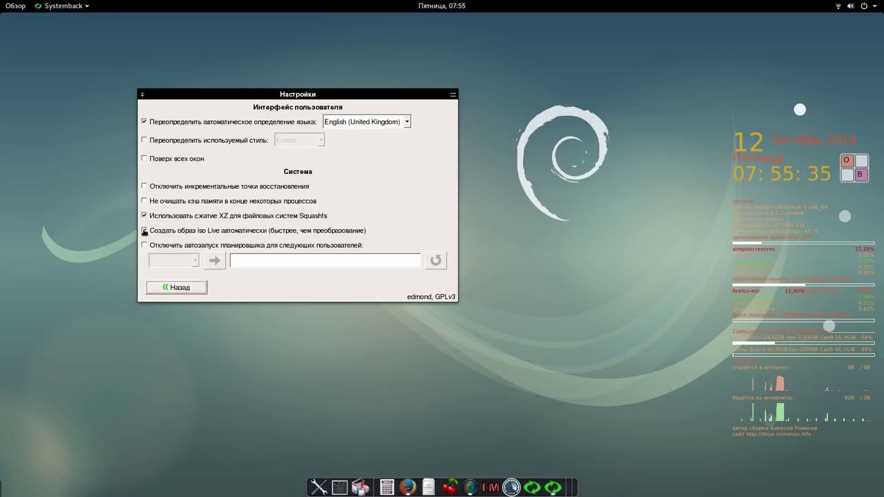
Review the CherryTree note's section on configuring Russian for live mode and replacing the language file, then minimise the note
click(452, 487)
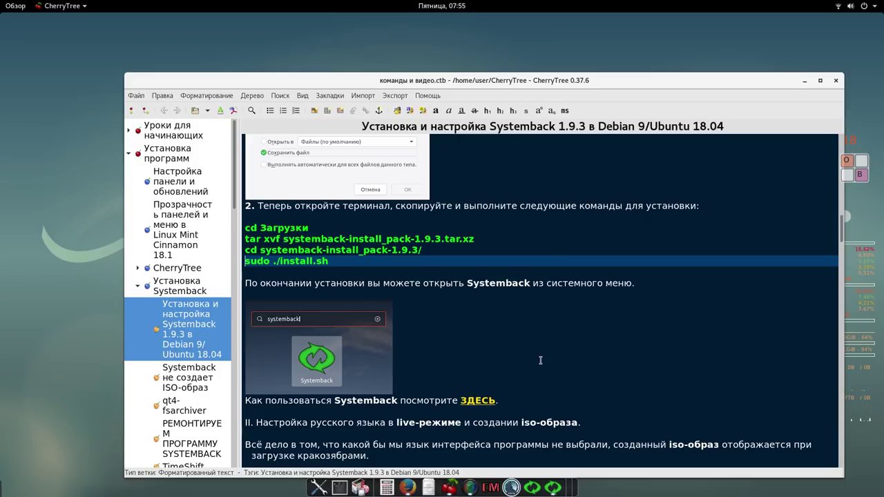
scroll(541, 360, down, 8)
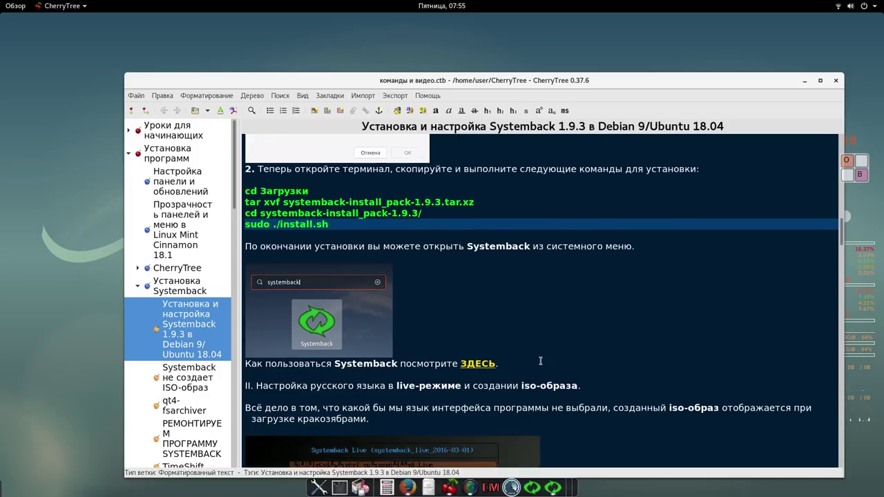
scroll(538, 362, down, 15)
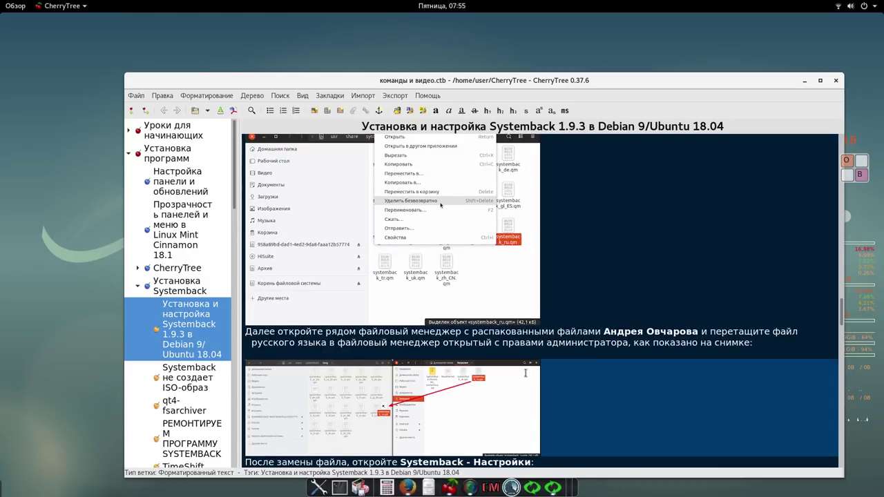
click(804, 82)
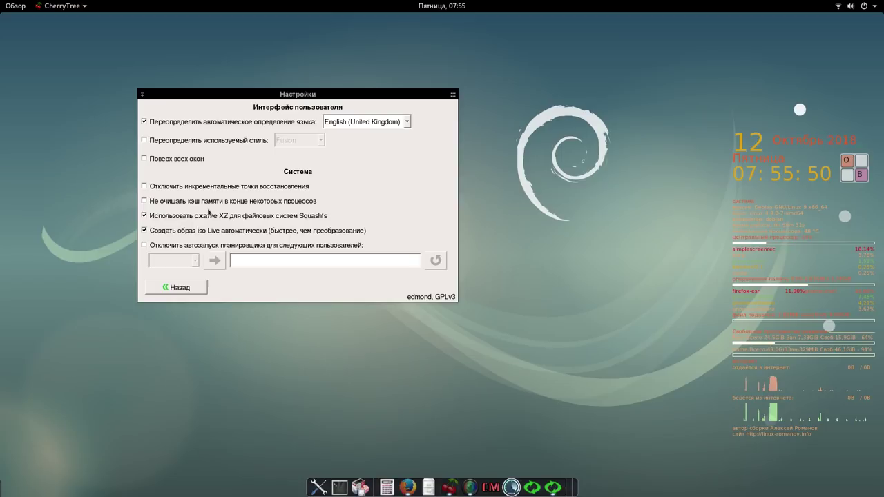
Close Systemback, place its dock launcher beside the terminal launcher, and start the program again from there
click(144, 216)
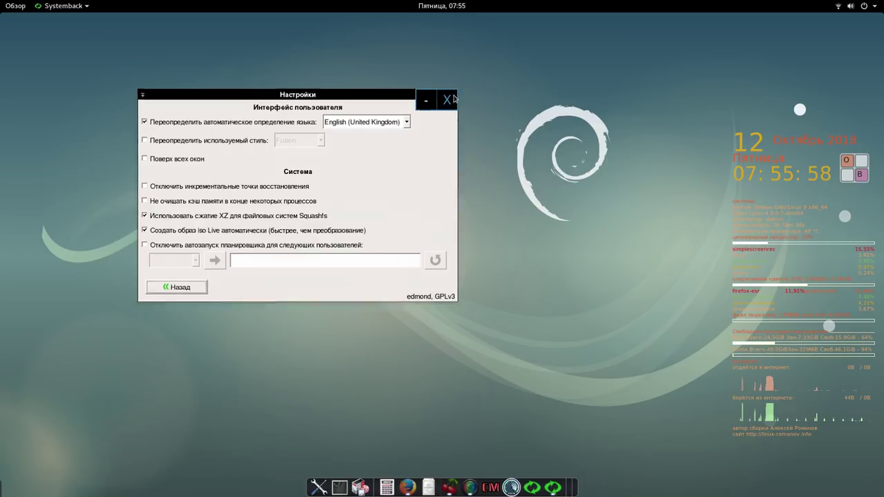
click(452, 95)
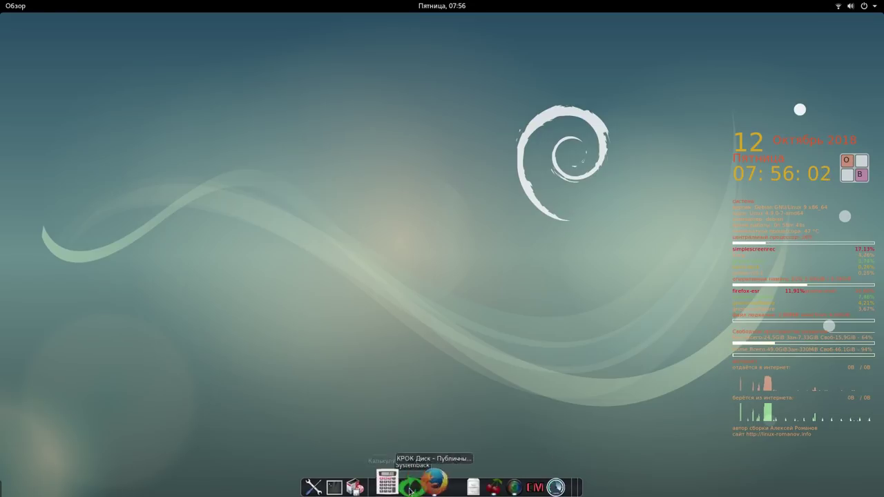
click(370, 483)
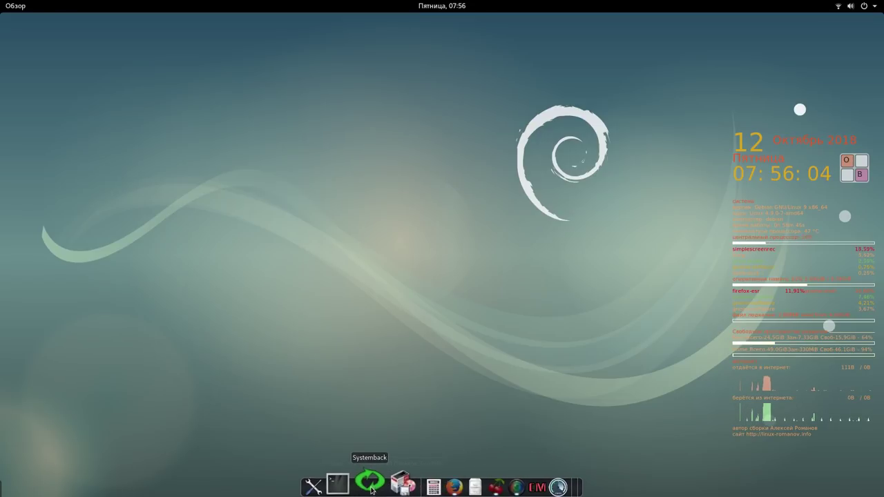
Authenticate as root in Systemback by entering the administrator password with the on-screen keyboard
click(425, 263)
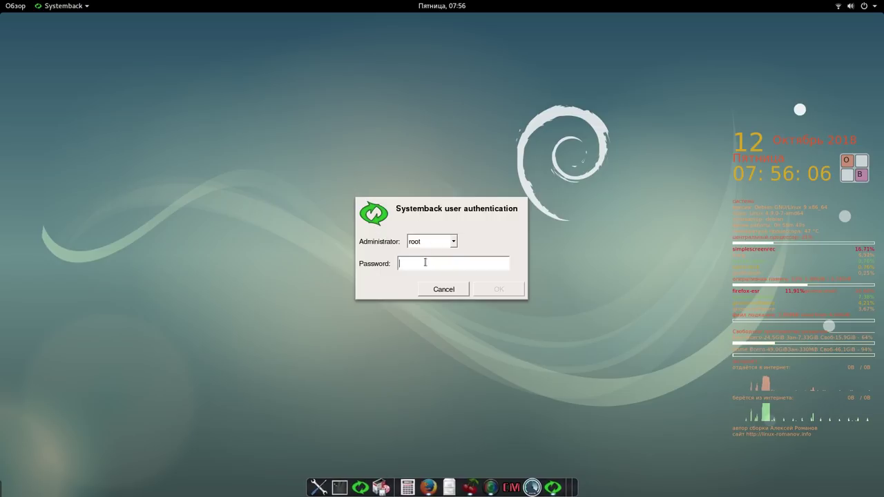
click(851, 166)
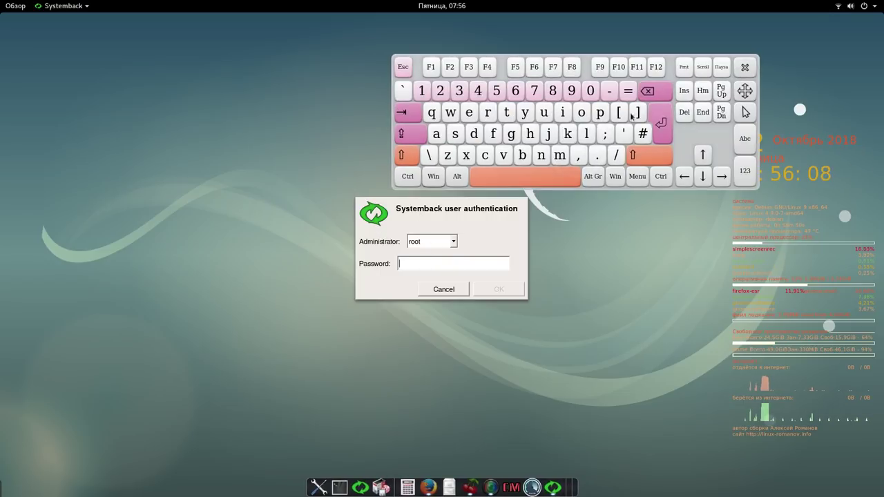
click(427, 89)
click(499, 290)
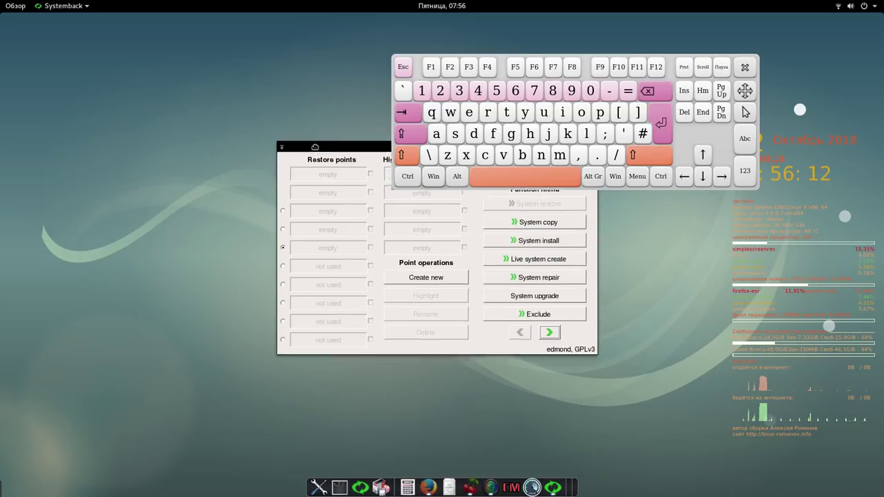
Dismiss the on-screen keyboard and create a new Live system in /home with the automatic name
drag(316, 148, 134, 102)
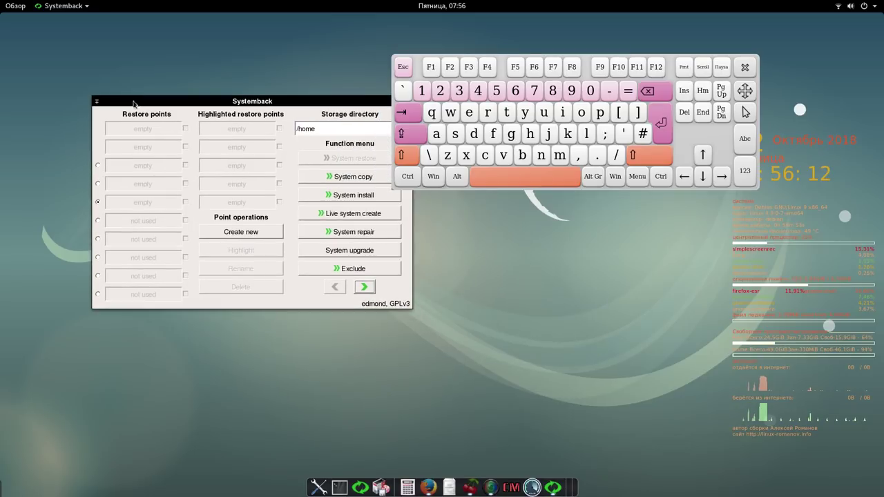
click(746, 67)
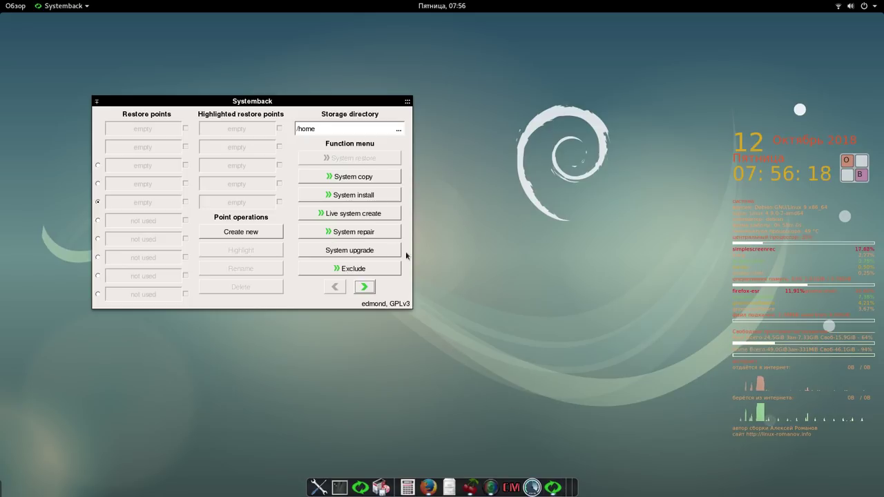
click(363, 215)
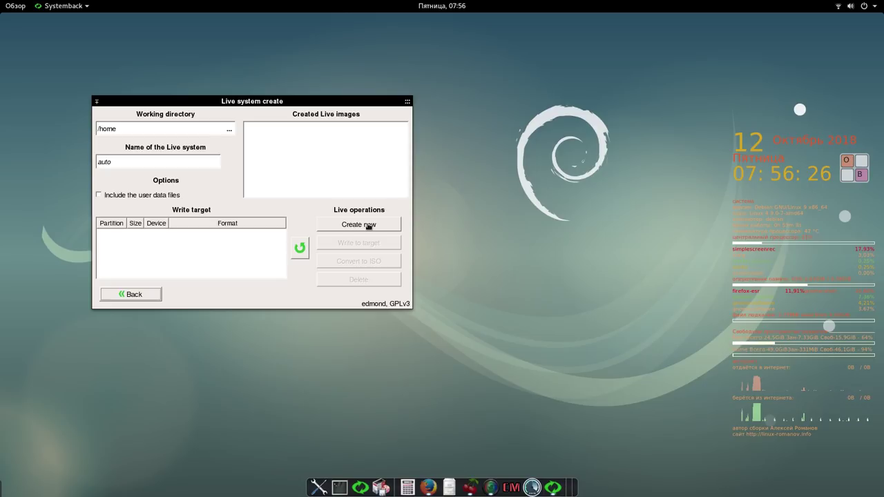
click(368, 226)
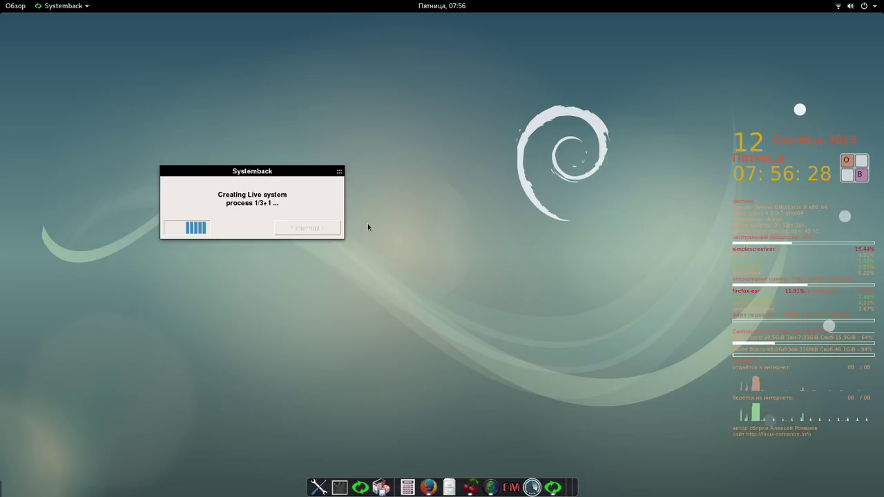
click(491, 488)
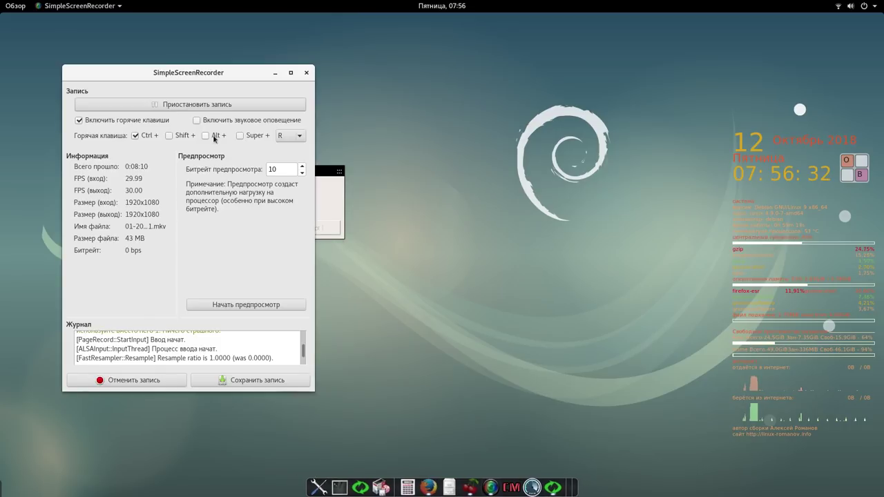
click(223, 104)
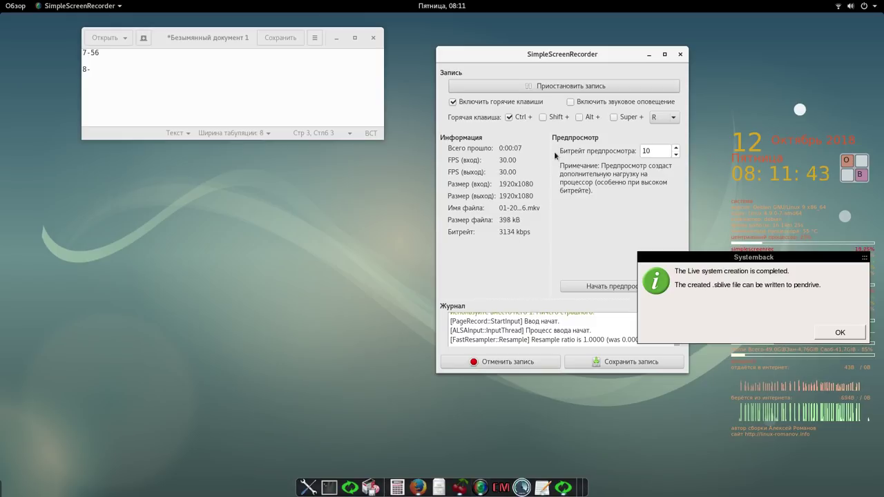
Discard the unsaved text document, acknowledge the Live system completion message, and close Systemback
click(372, 39)
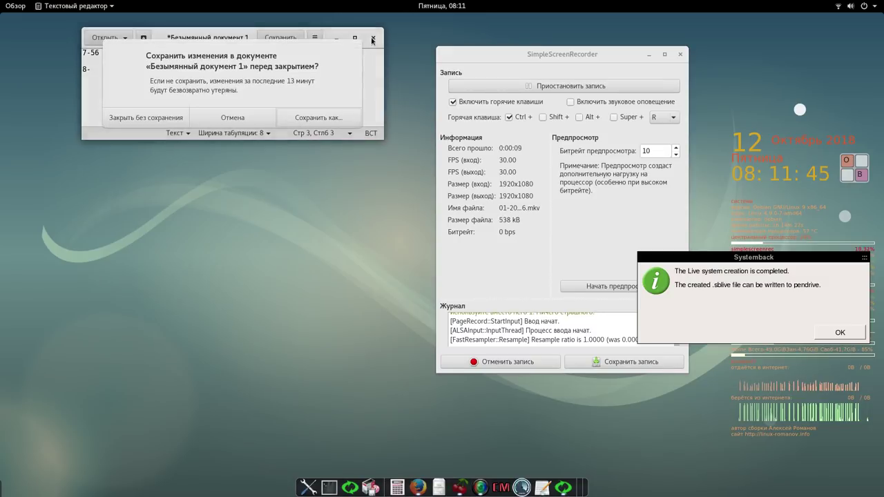
click(164, 123)
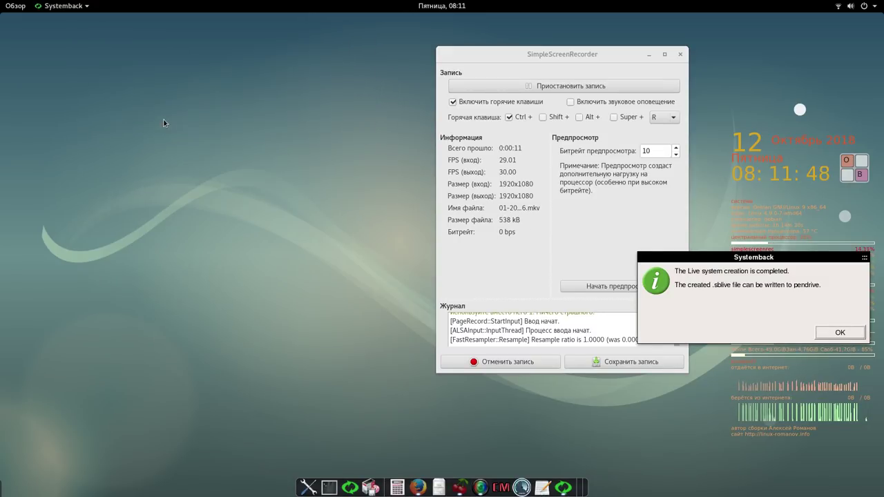
click(848, 333)
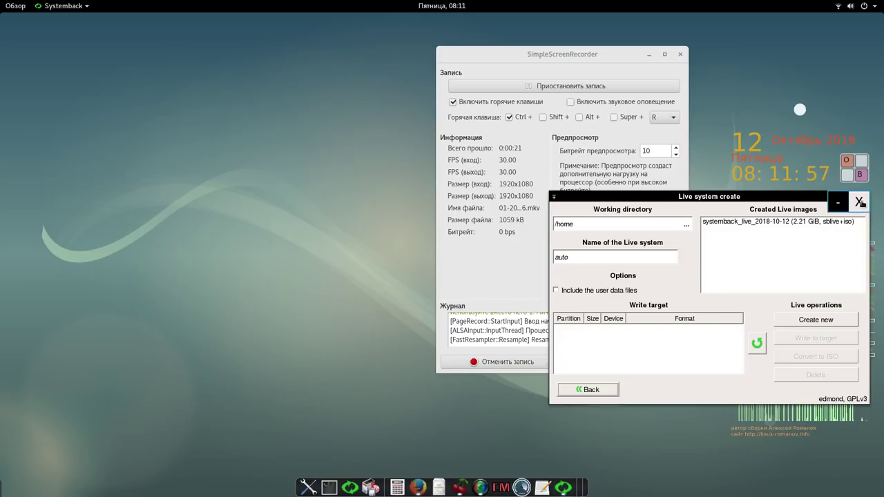
click(860, 202)
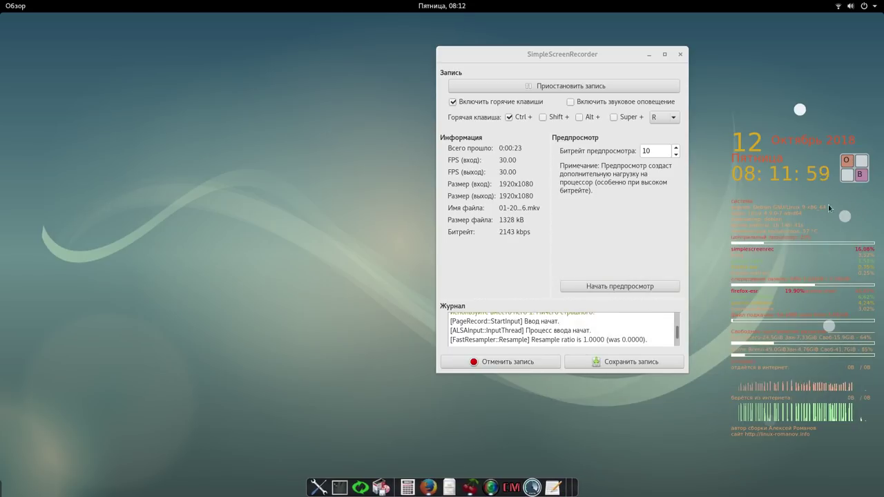
Switch to Oracle VM VirtualBox from the activities overview and bring its manager window in front of the screen recorder
click(16, 7)
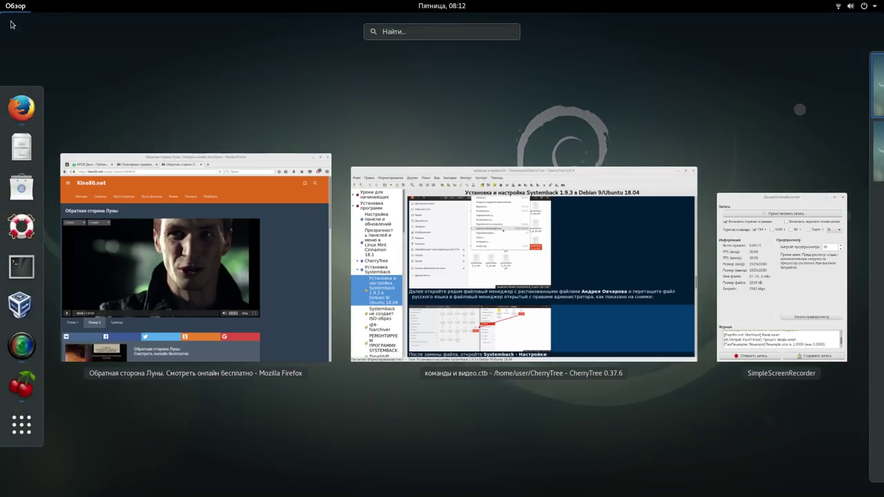
key(Escape)
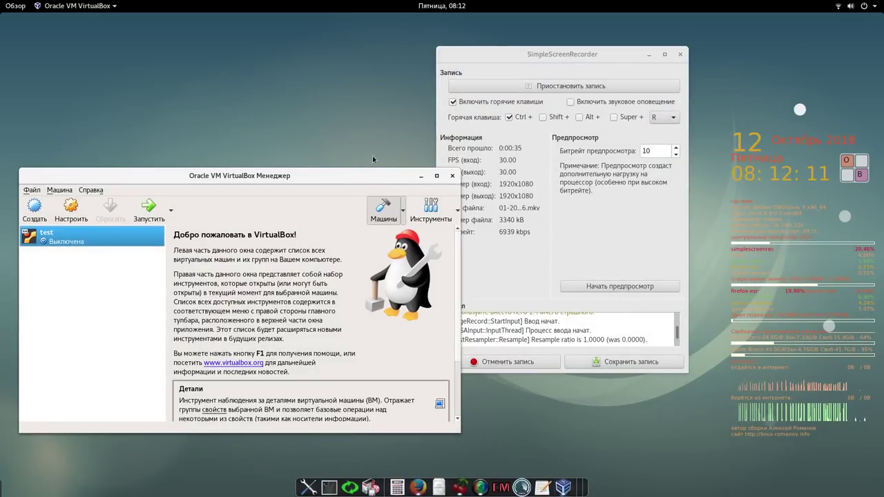
drag(364, 177, 462, 102)
drag(562, 59, 565, 58)
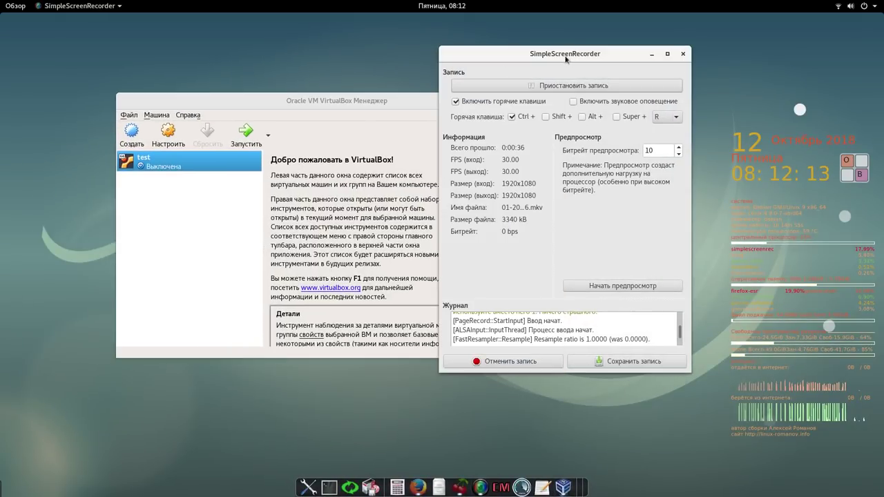
click(355, 105)
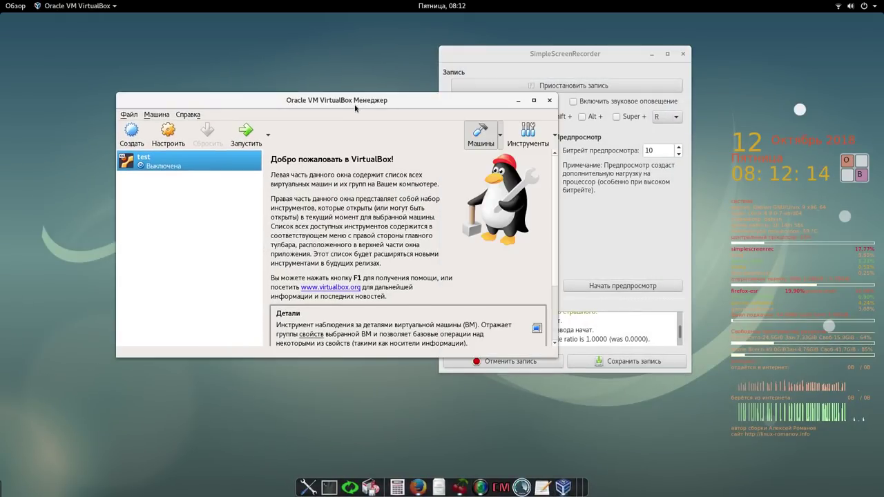
Attach /home/systemback_live_2018-10-12.iso to the empty IDE optical drive of the test virtual machine and save its settings
click(177, 136)
click(168, 181)
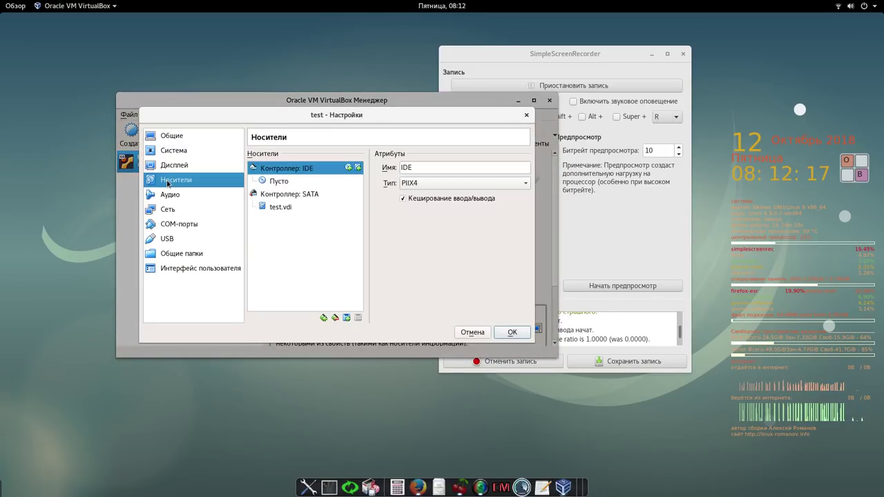
click(274, 183)
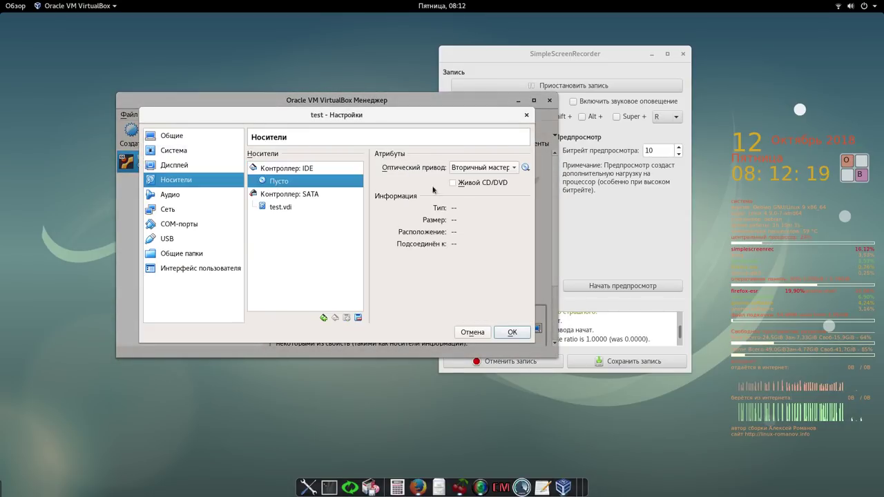
click(526, 168)
click(560, 180)
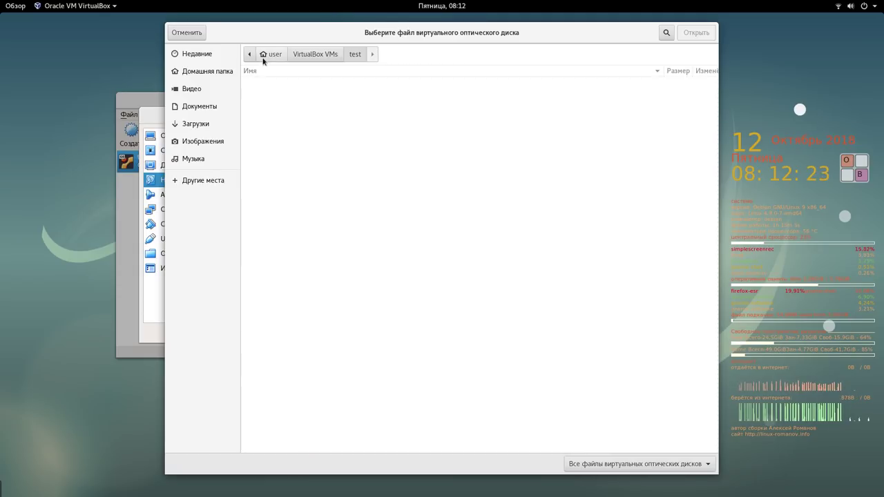
click(212, 73)
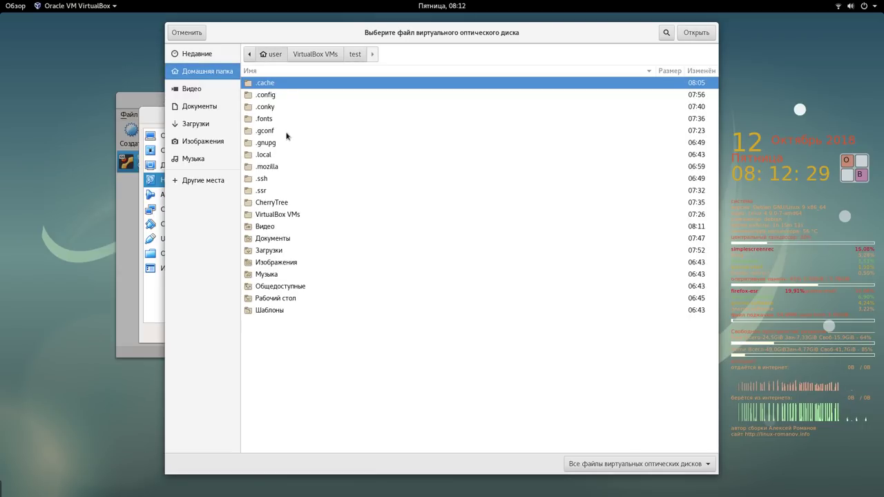
click(251, 57)
click(285, 55)
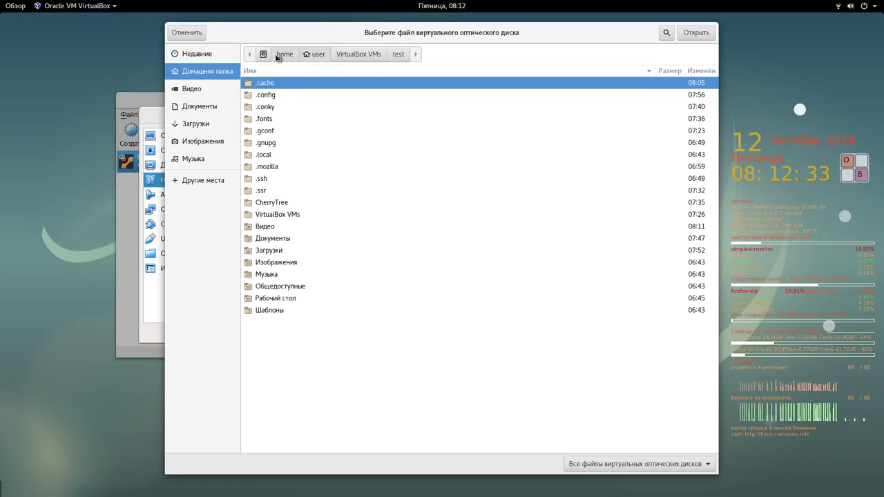
click(318, 108)
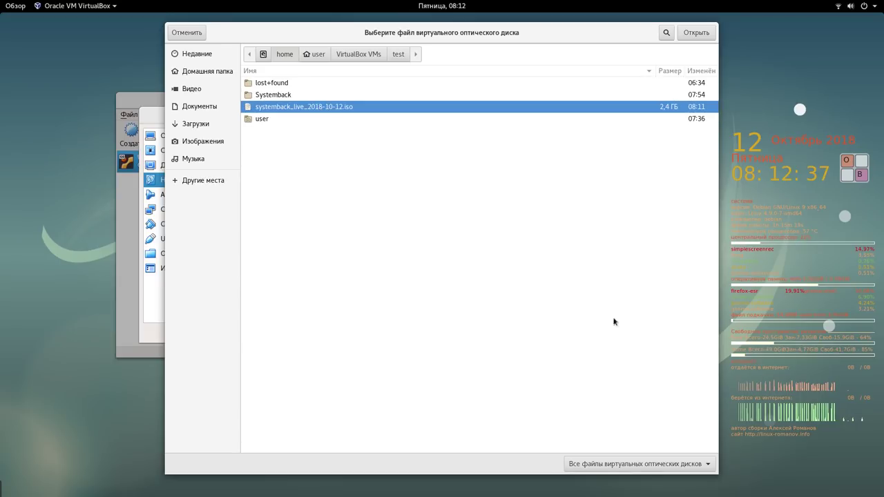
click(700, 35)
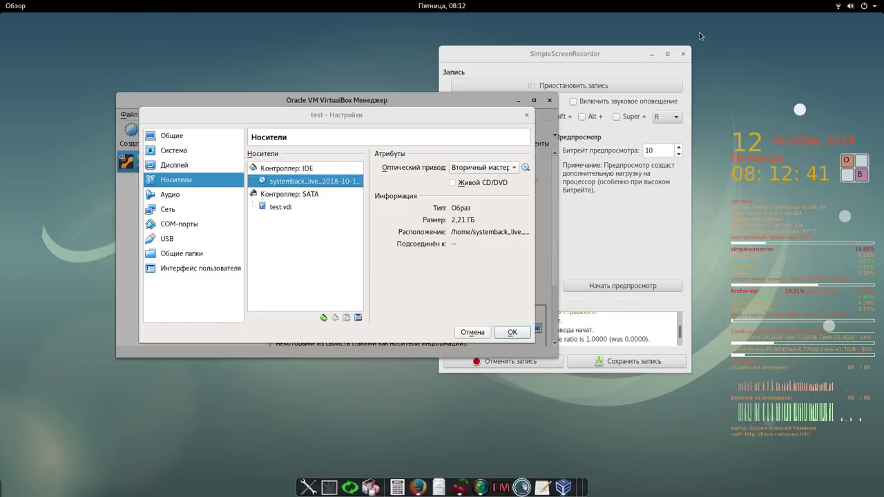
click(519, 333)
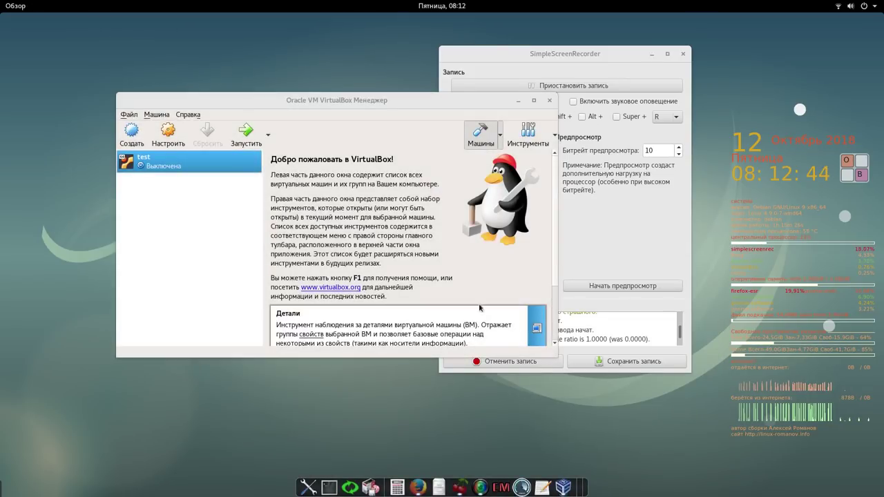
Start the test virtual machine, boot its Live system entry, and dismiss the notices in the machine window
click(251, 135)
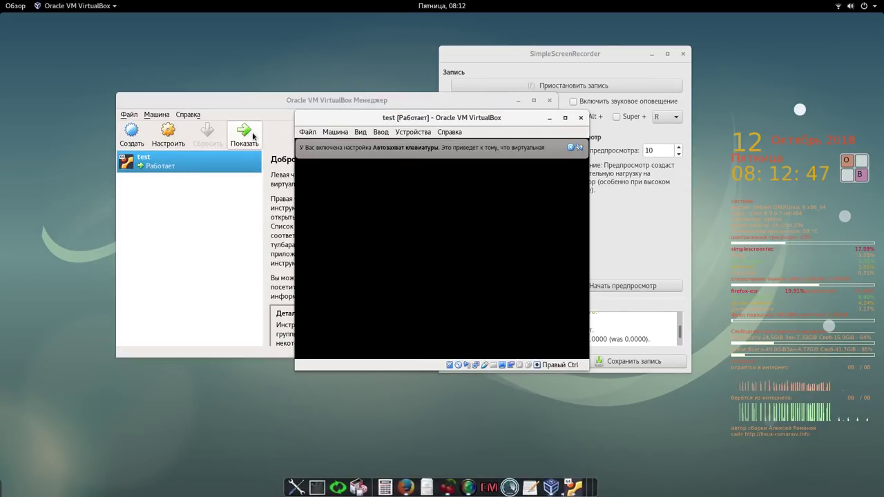
click(580, 148)
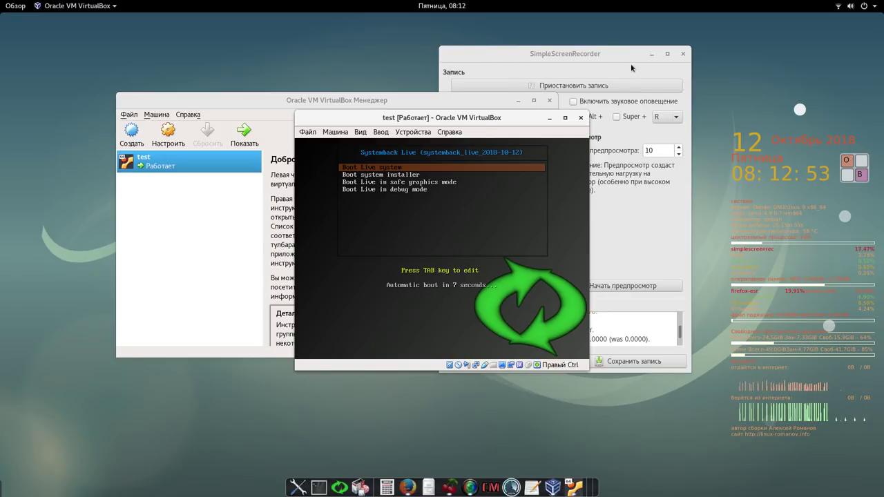
key(Return)
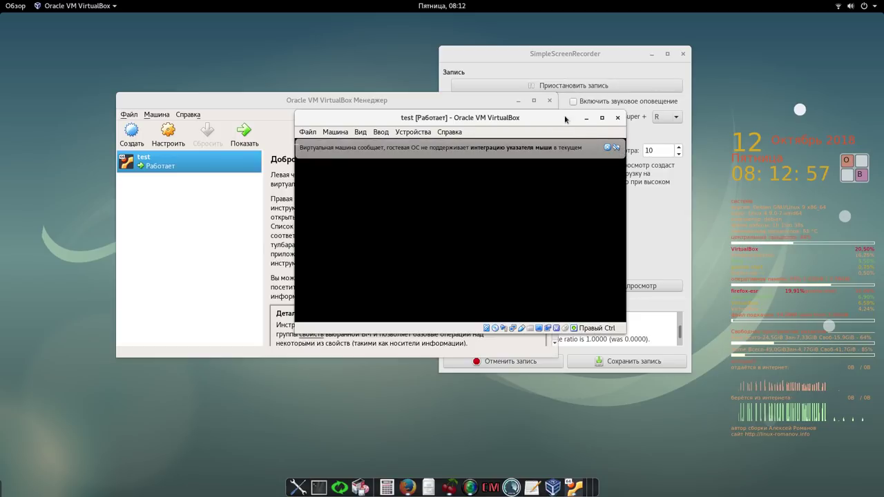
click(616, 147)
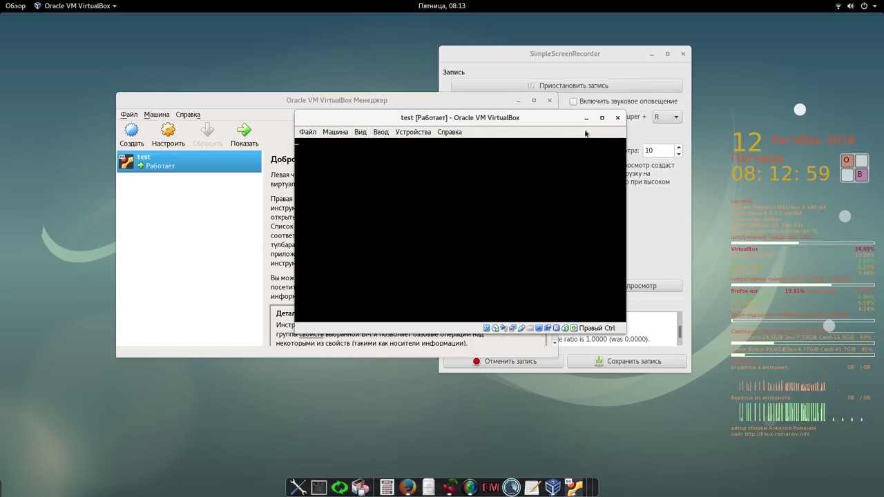
drag(561, 114, 330, 51)
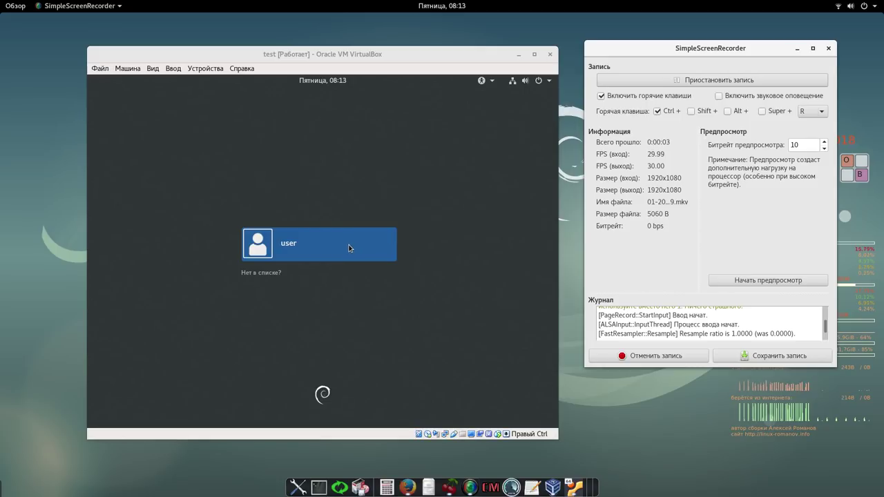
Log in to the Live system's user account by entering the account password with the on-screen keyboard
click(336, 244)
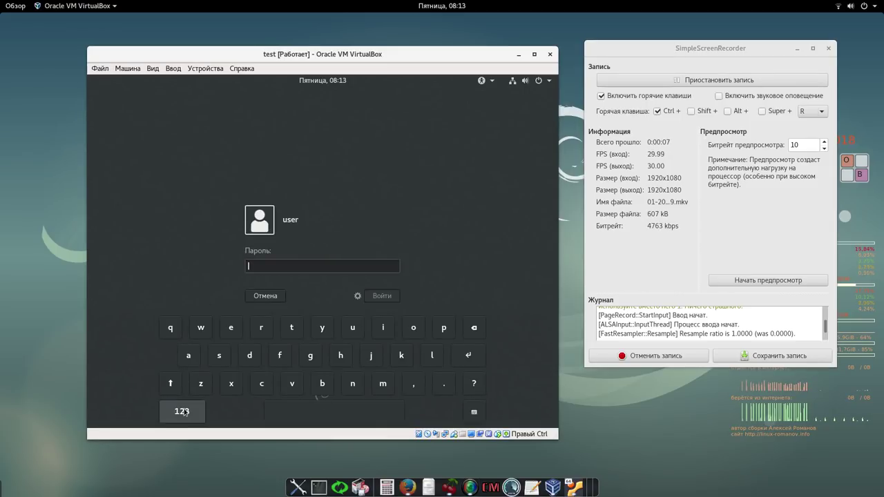
click(182, 412)
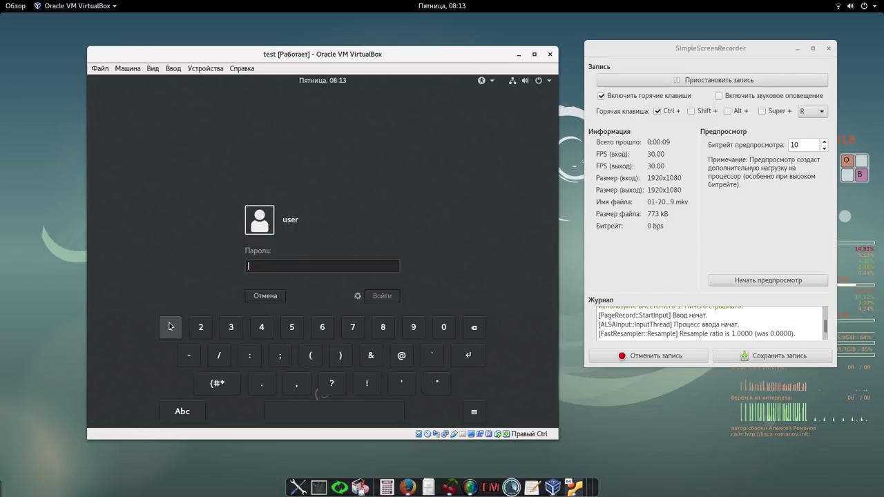
click(170, 327)
click(385, 297)
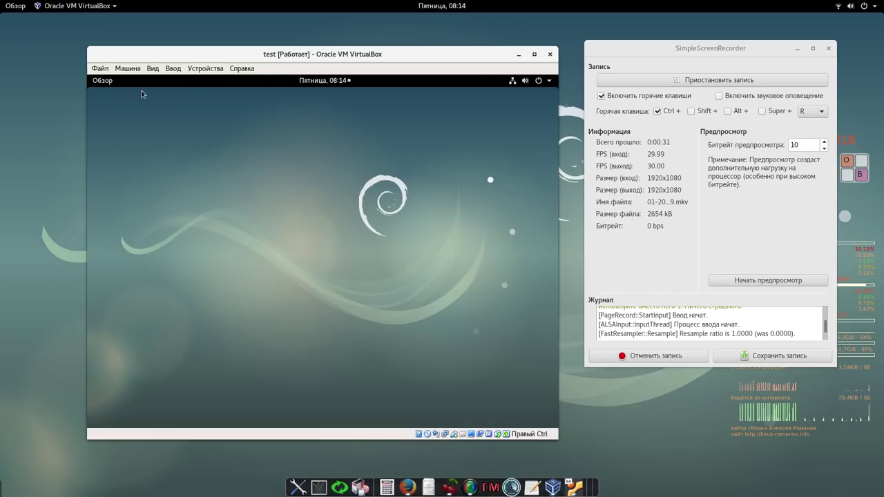
Display the full application list in the Live system to check which programs it includes
click(105, 83)
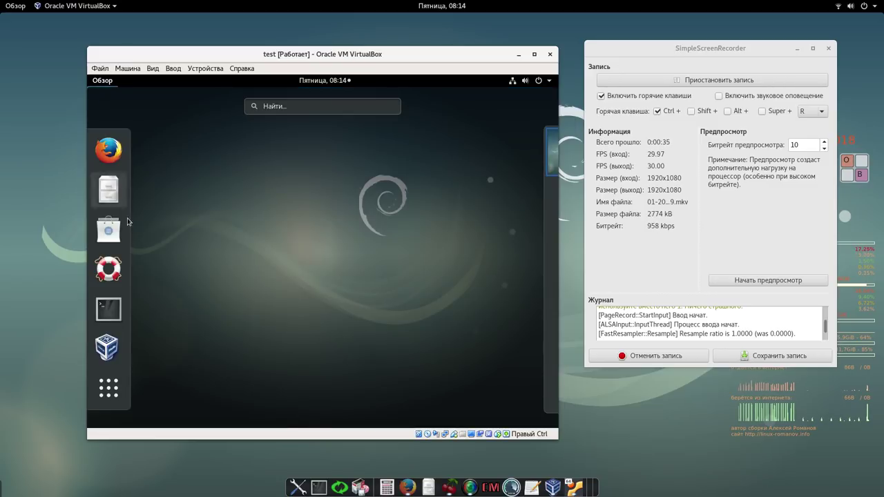
click(116, 391)
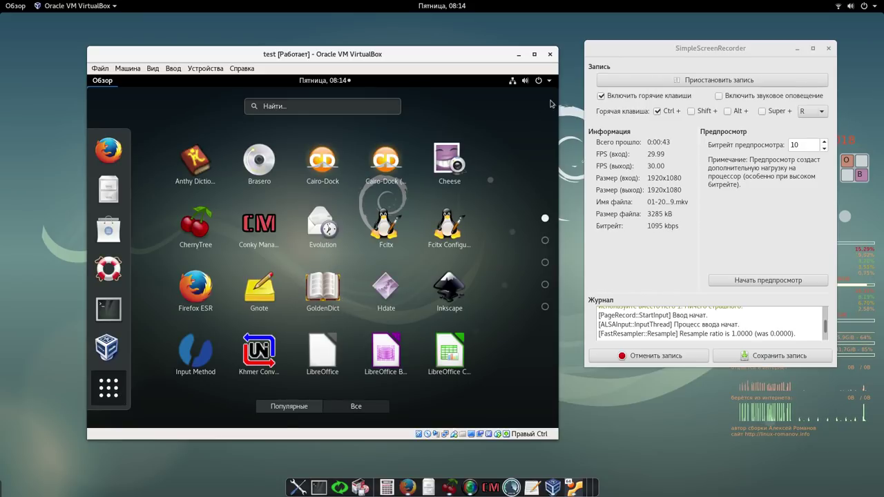
Power off the test virtual machine and close the VirtualBox manager
click(550, 55)
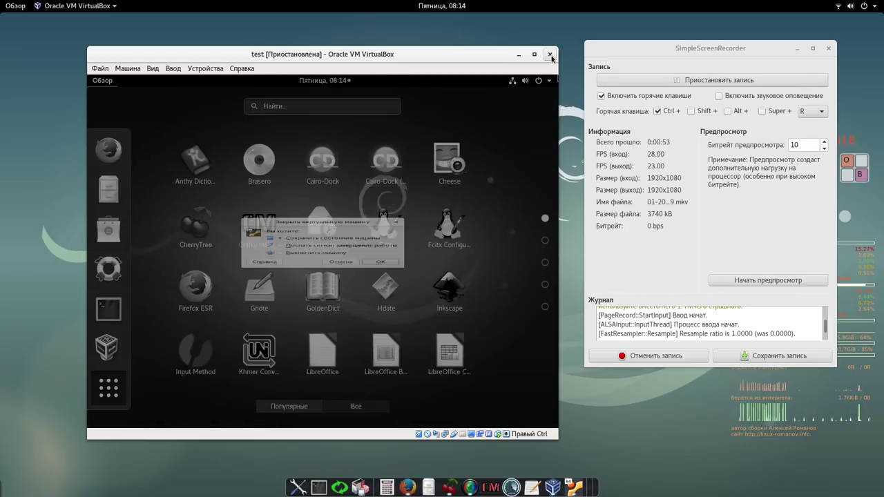
click(280, 264)
click(382, 283)
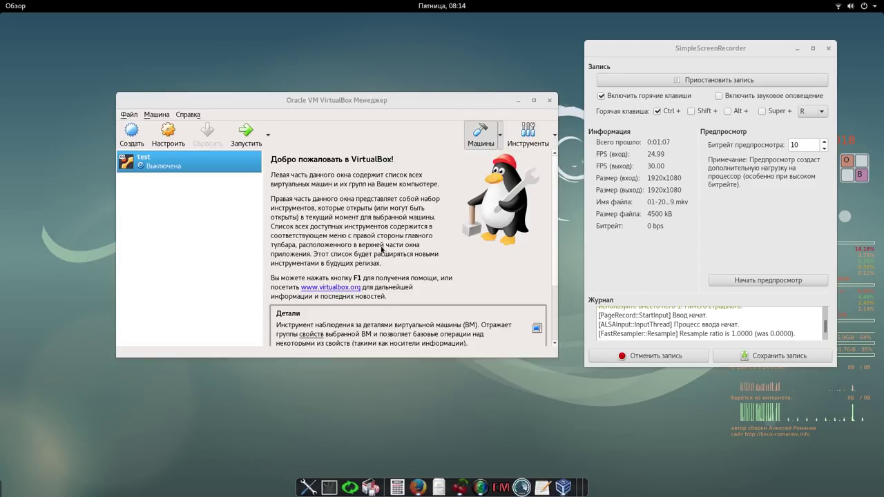
click(549, 101)
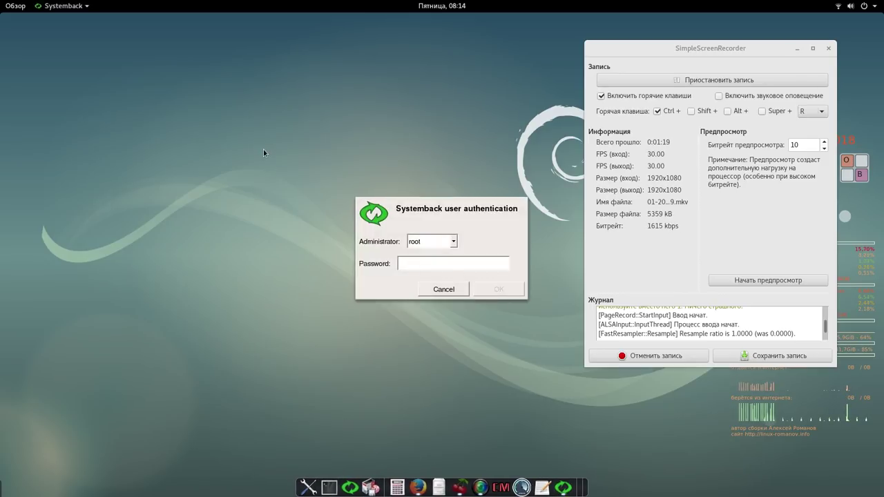
Authenticate to Systemback as root by entering the administrator password with the on-screen keyboard, leaving the Systemback window unobstructed
click(858, 176)
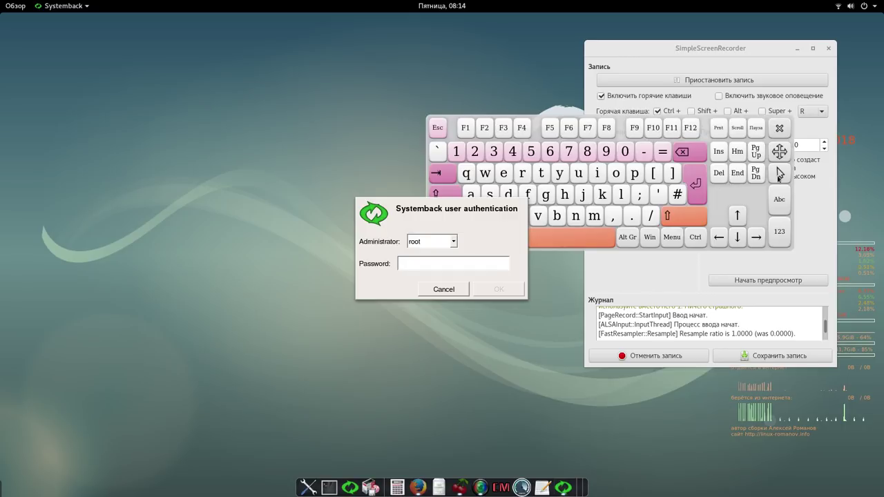
click(457, 157)
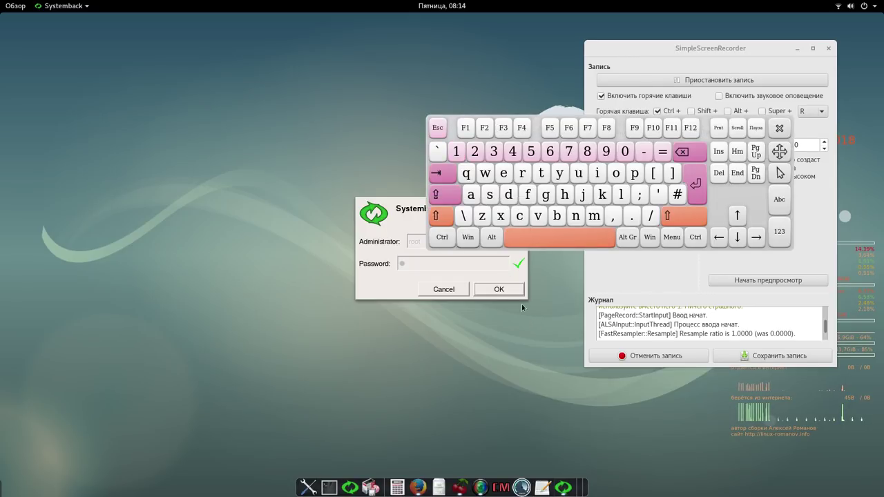
click(499, 289)
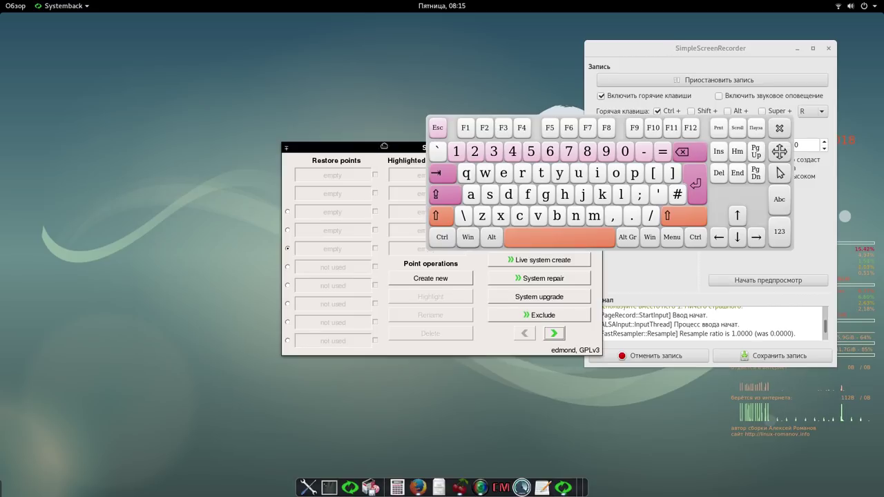
drag(338, 144, 192, 80)
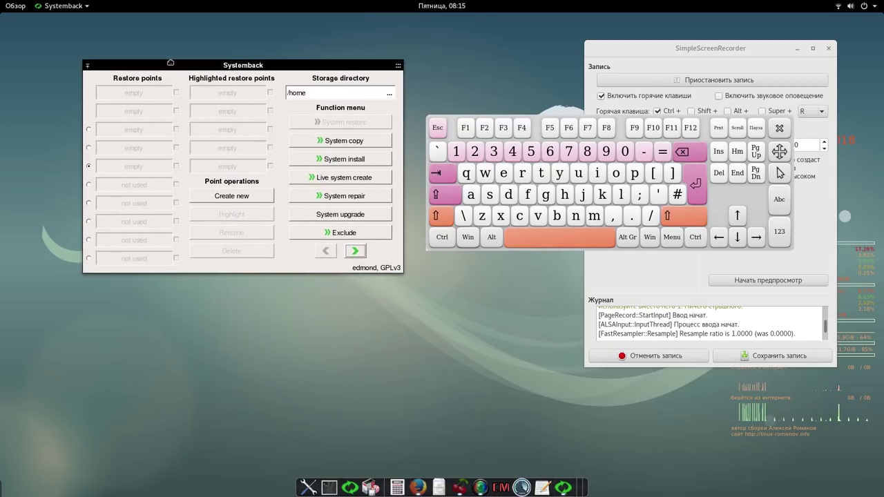
click(780, 129)
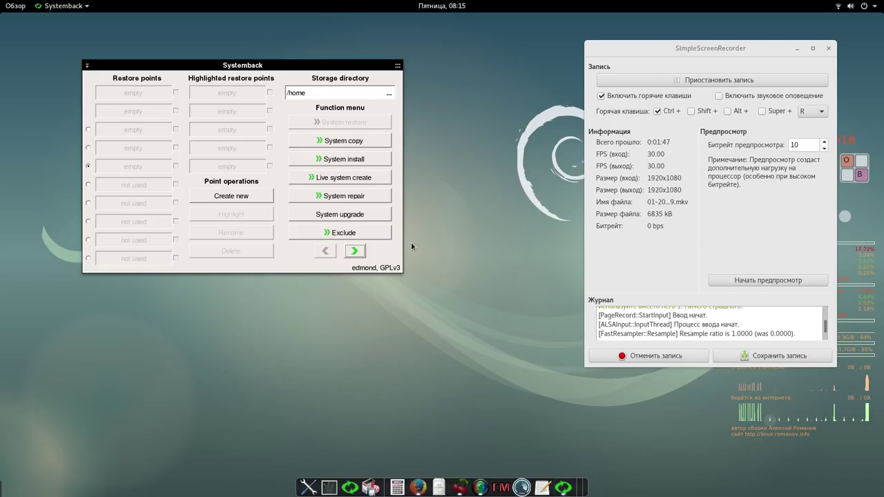
Open Systemback's About page and highlight the full version string to check the installed release
click(358, 254)
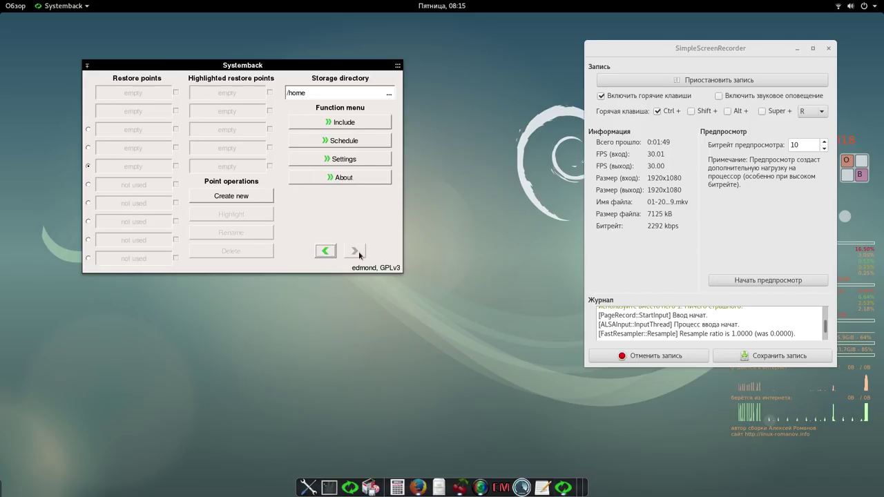
click(358, 181)
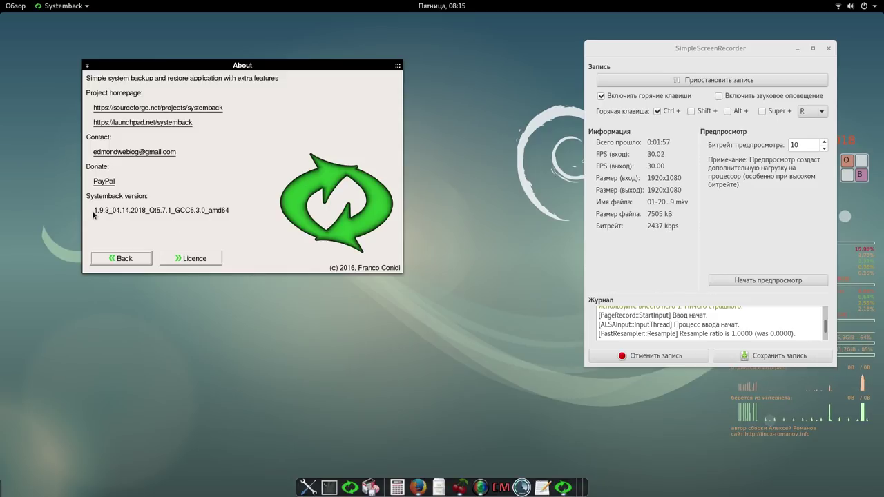
triple_click(94, 210)
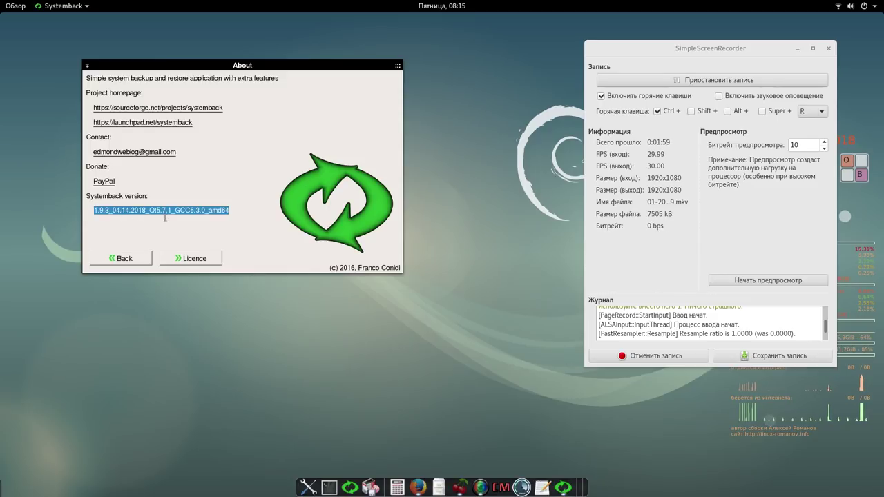
Review the CherryTree note on installing and configuring Systemback 1.9.3 in Debian 9/Ubuntu 18.04, and close CherryTree
click(464, 490)
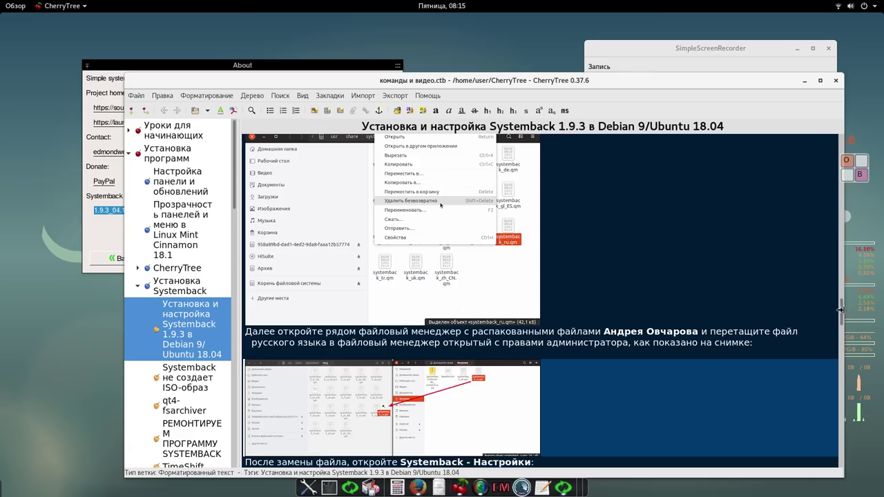
drag(843, 312, 846, 186)
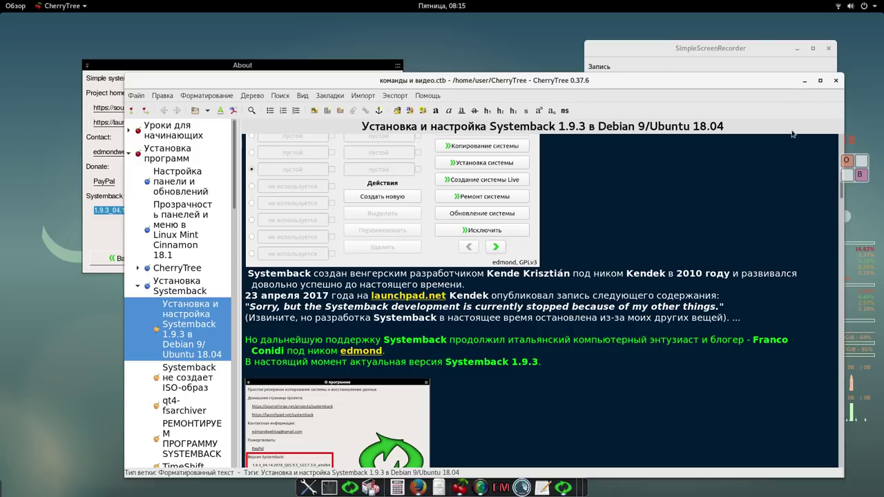
drag(737, 86, 701, 75)
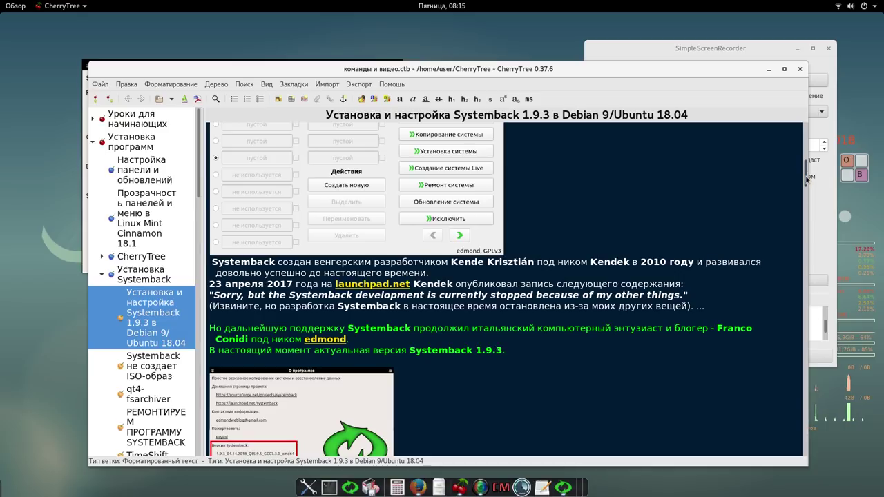
drag(807, 178, 808, 212)
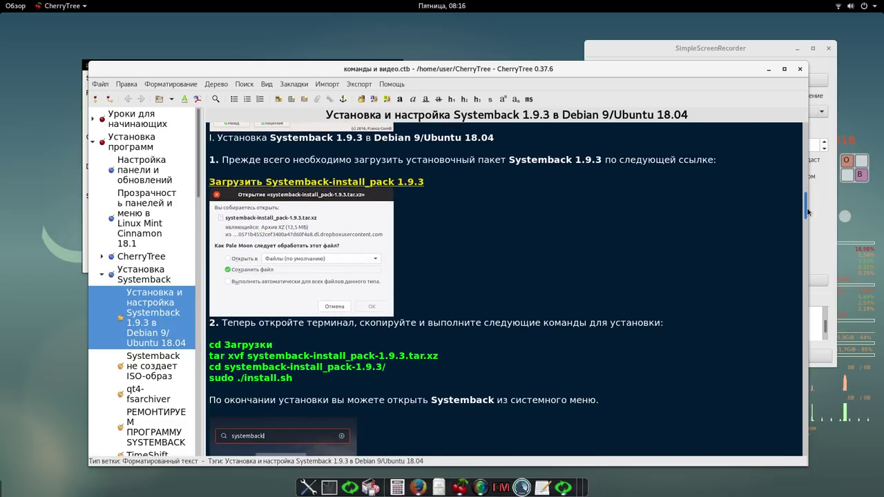
drag(807, 212, 801, 421)
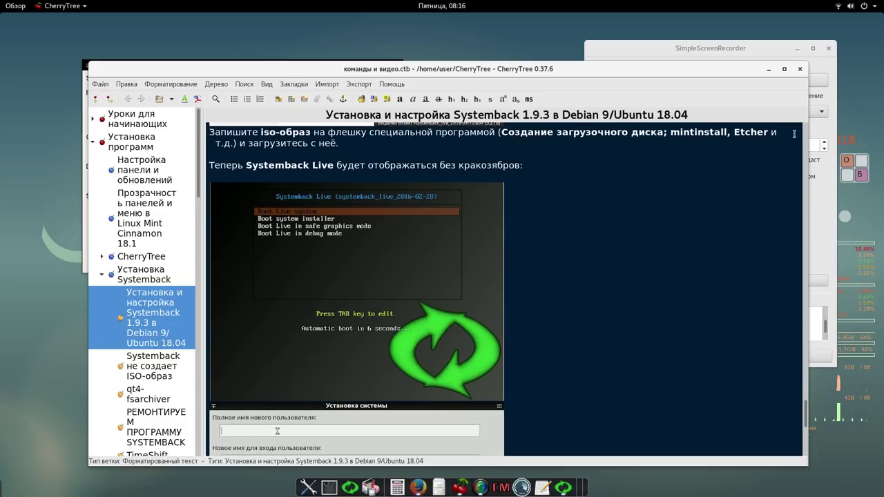
click(800, 70)
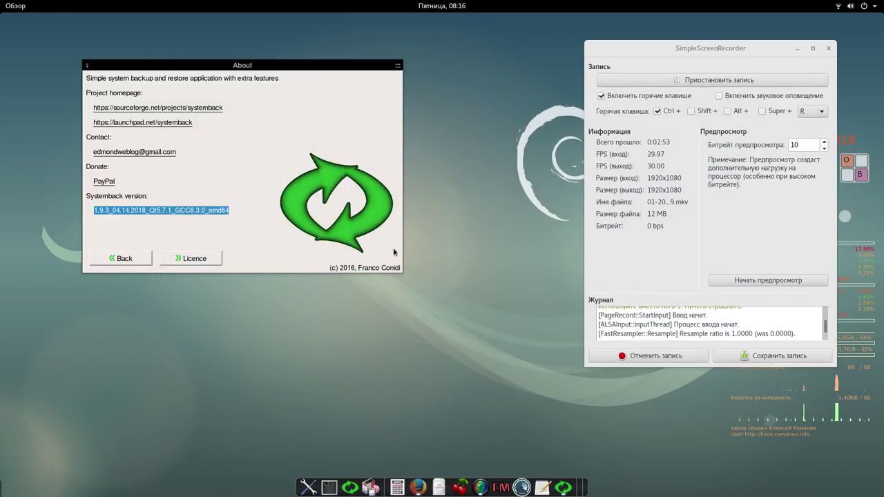
Close Systemback and check the computer's details overview in the system settings for the desktop and base system versions
click(399, 67)
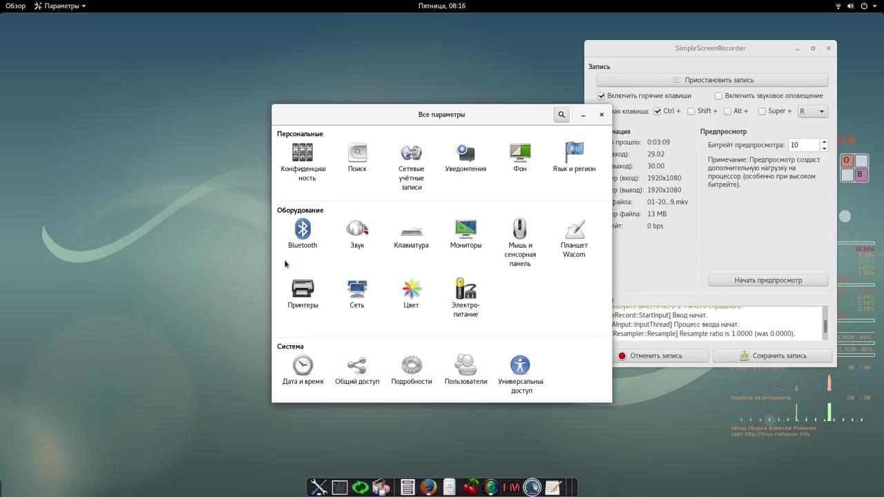
click(414, 371)
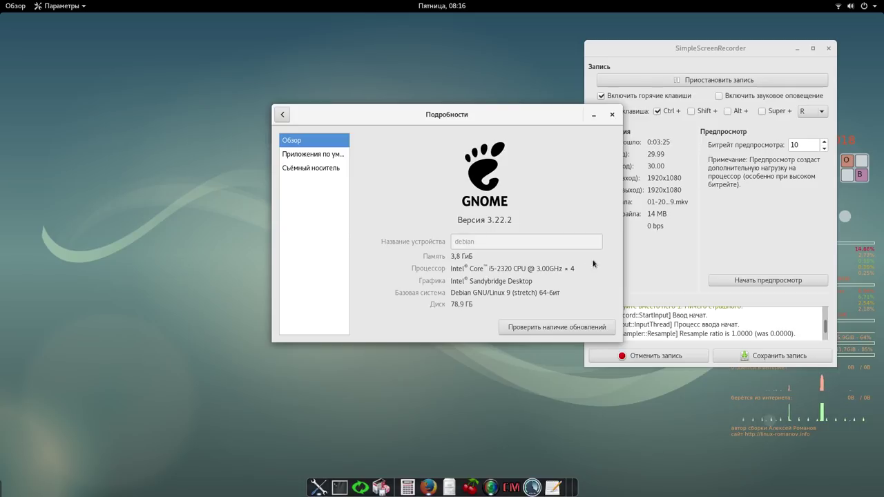
click(612, 116)
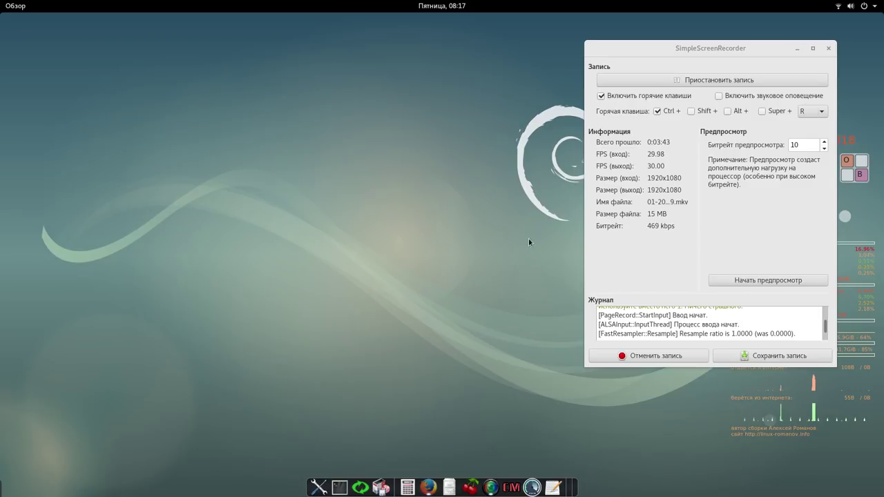
Switch to Firefox and expand the replies to the YouTube comment about Systemback failing to install on Debian 9
click(433, 488)
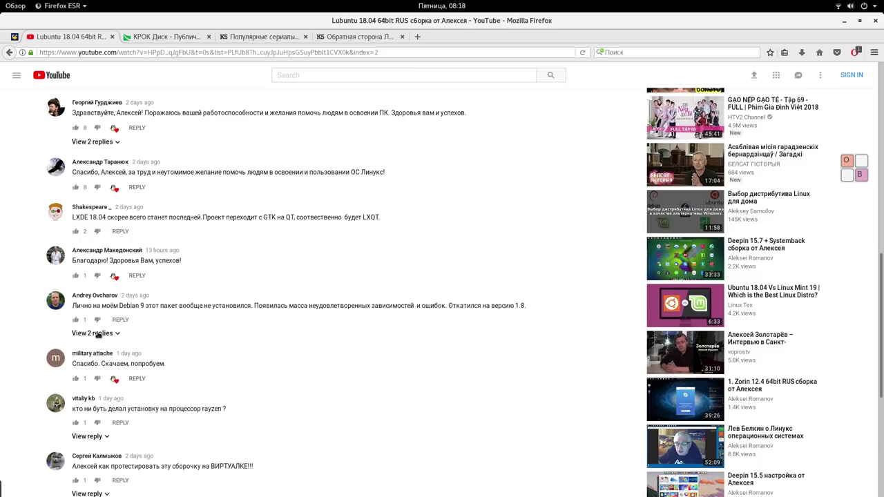
click(99, 333)
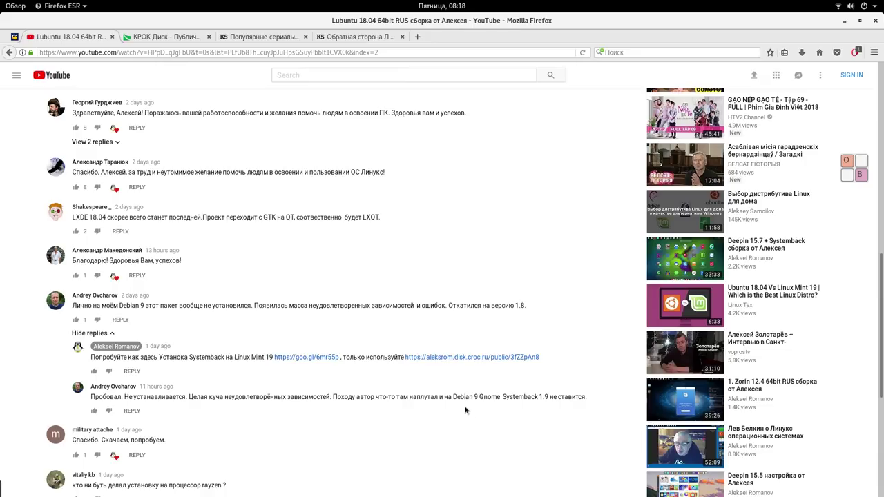
drag(457, 395, 503, 397)
click(500, 419)
Enlarge the page zoom to 170% to read the comment thread, and minimize the browser
click(874, 53)
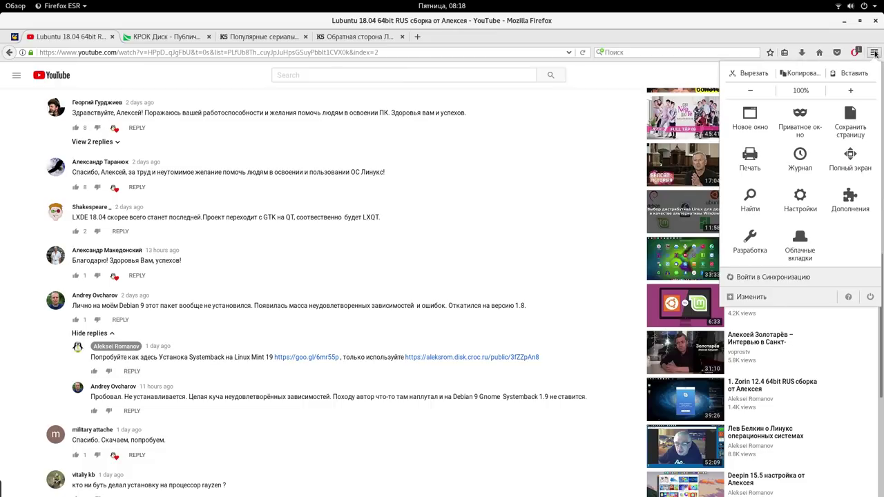
click(854, 92)
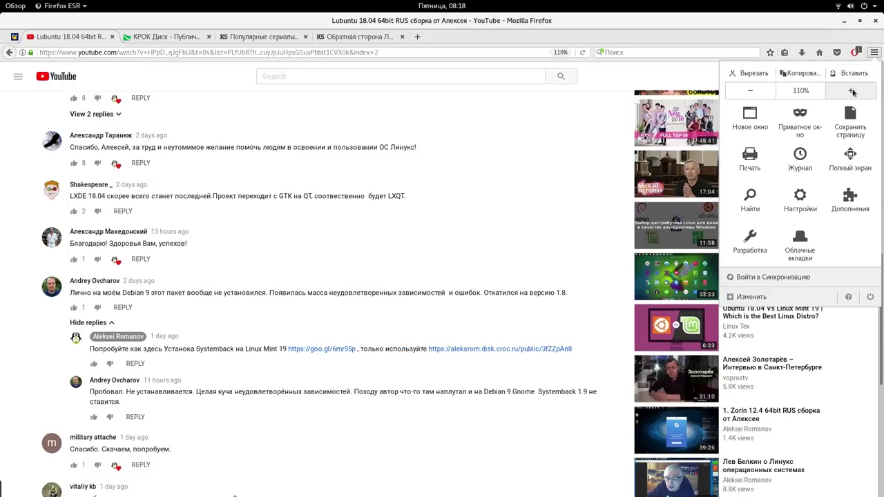
click(853, 92)
click(854, 92)
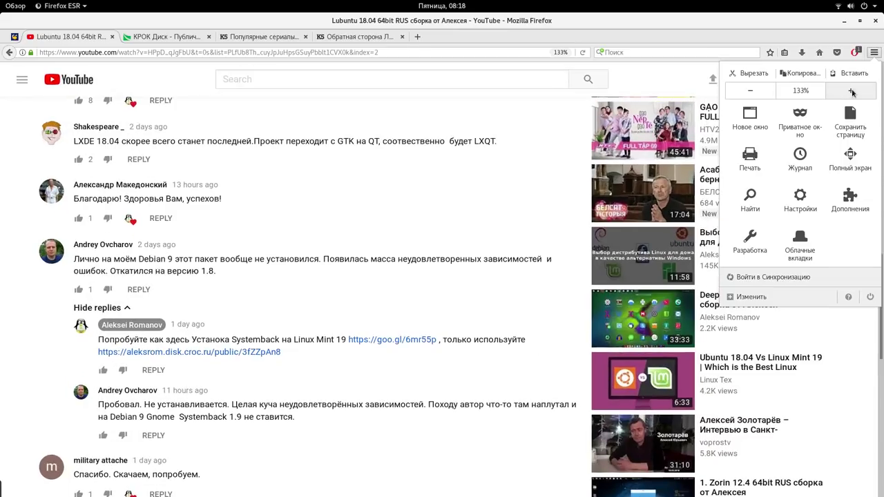
click(853, 92)
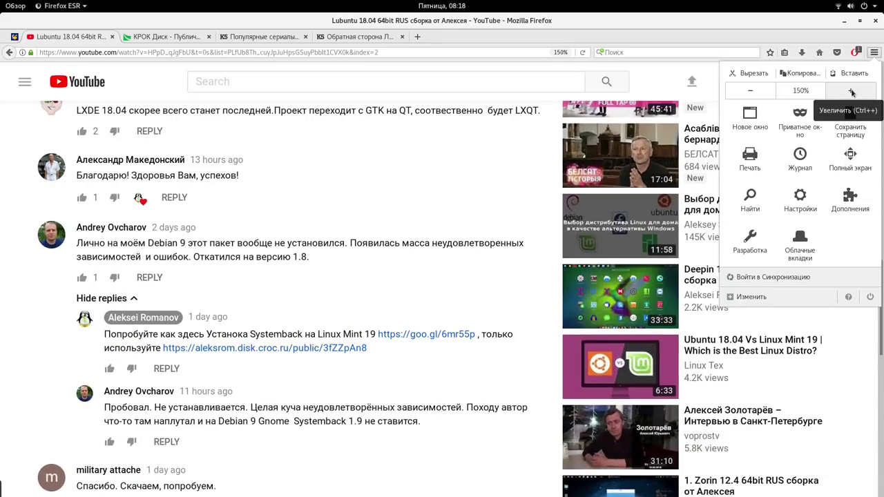
click(852, 91)
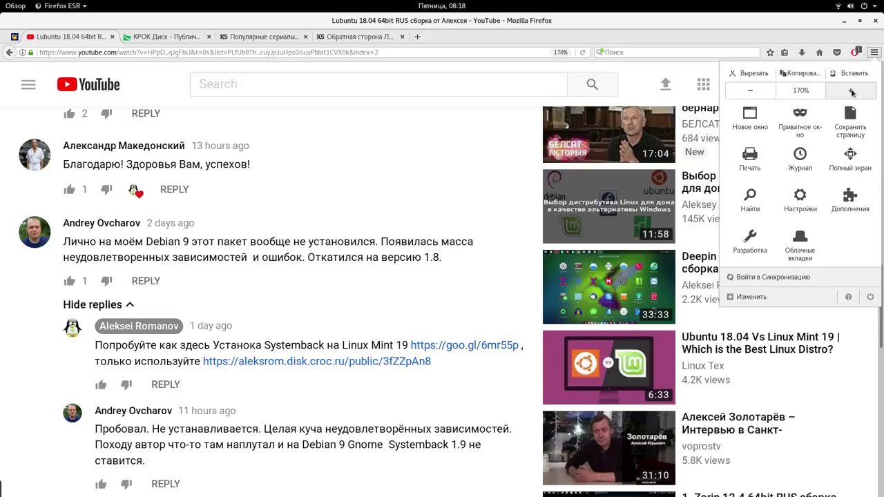
click(713, 24)
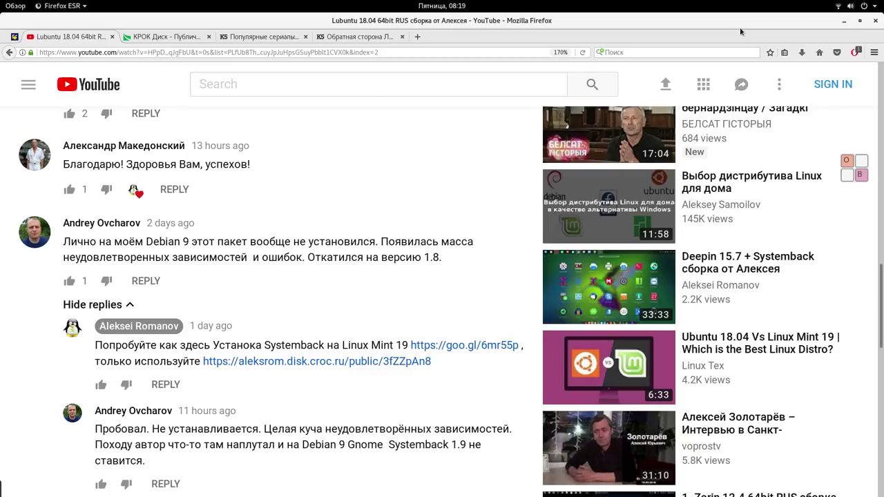
click(844, 23)
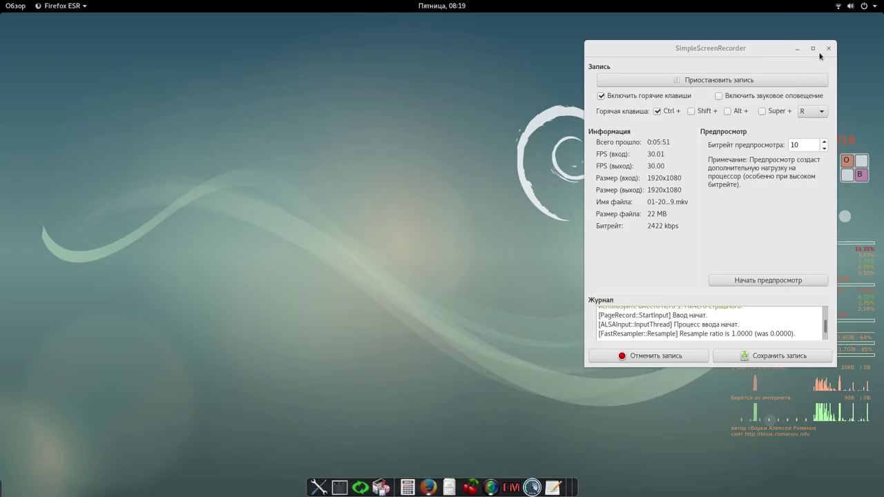
Uncover the desktop system monitor by moving the recorder window, and browse to the computer's etc folder in the file manager
click(667, 50)
drag(667, 50, 553, 39)
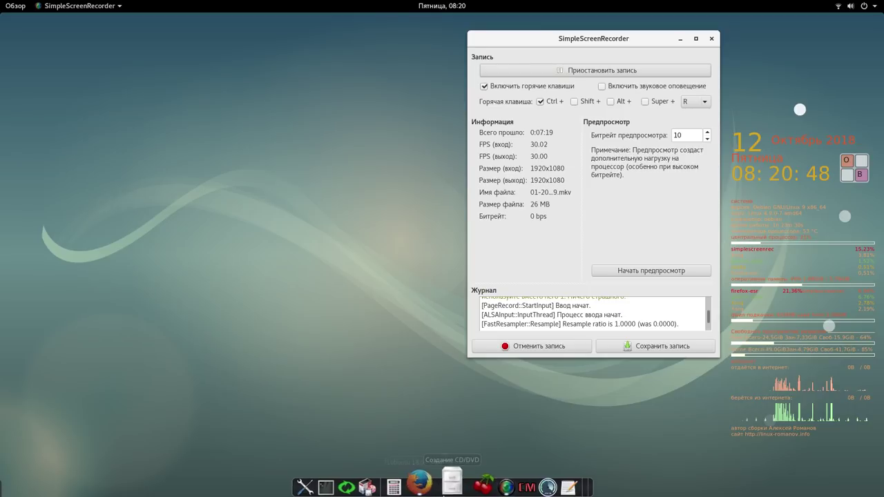
click(449, 488)
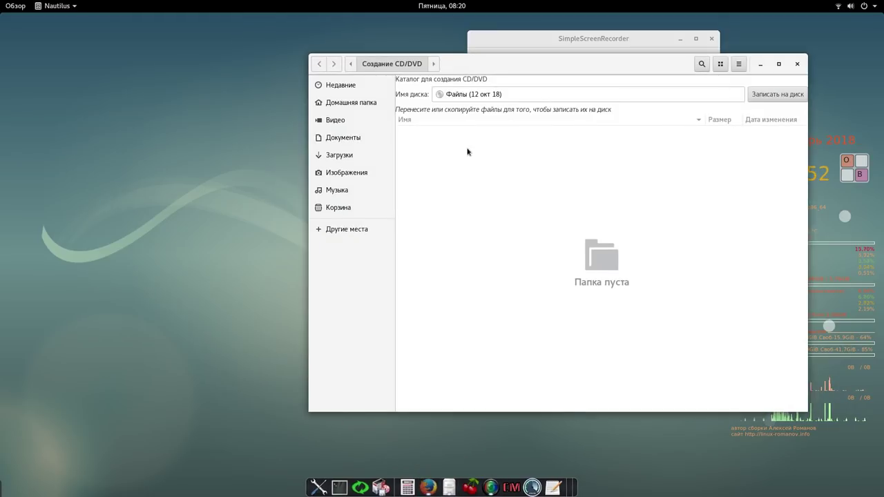
drag(485, 67, 312, 111)
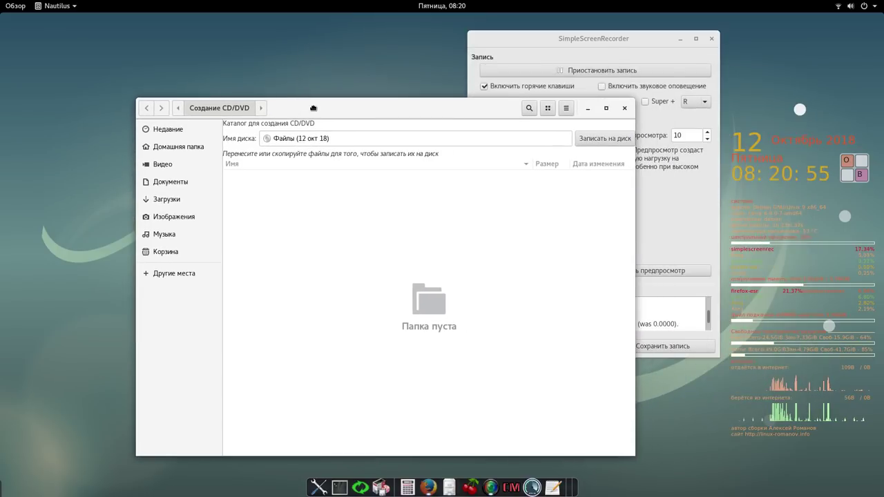
click(184, 274)
click(270, 147)
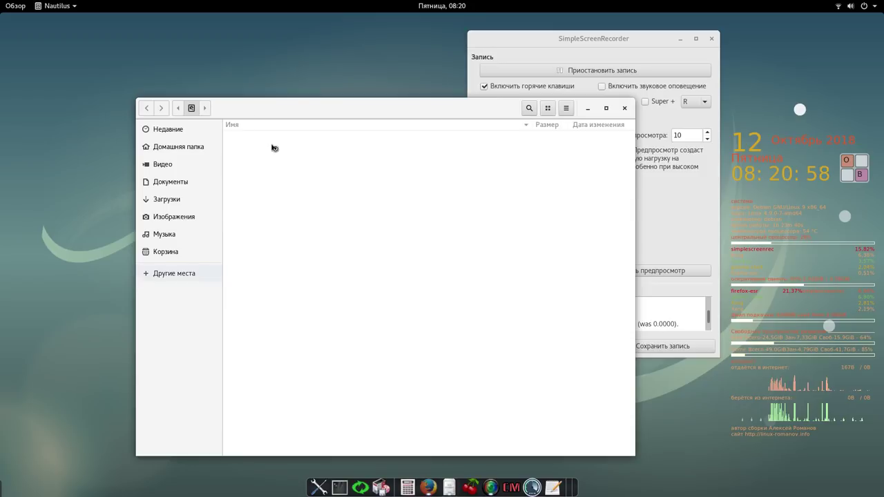
double_click(251, 255)
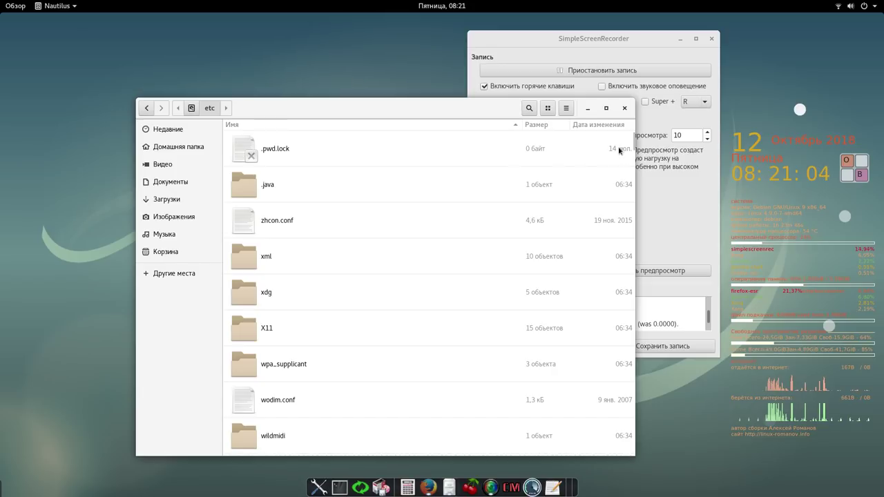
Open NetworkManager.conf from the NetworkManager folder in the text editor and highlight its wifi.scan-rand-mac-address=no setting
drag(632, 143, 623, 276)
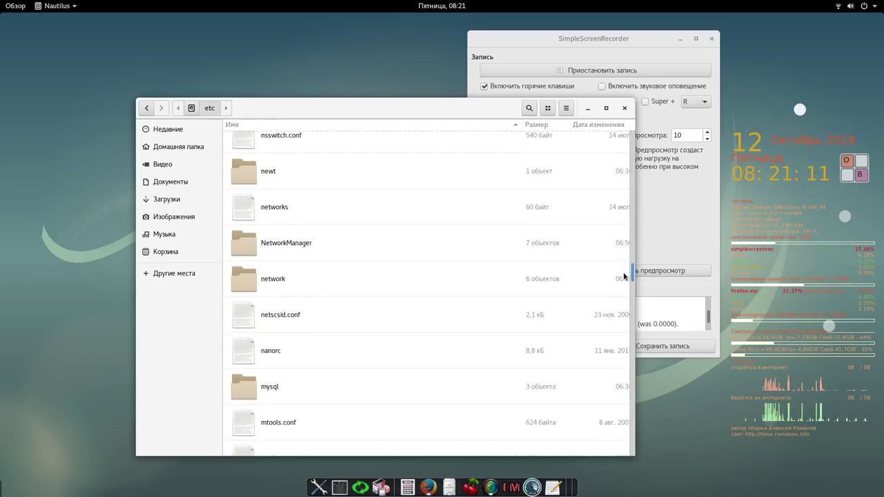
double_click(307, 243)
double_click(262, 293)
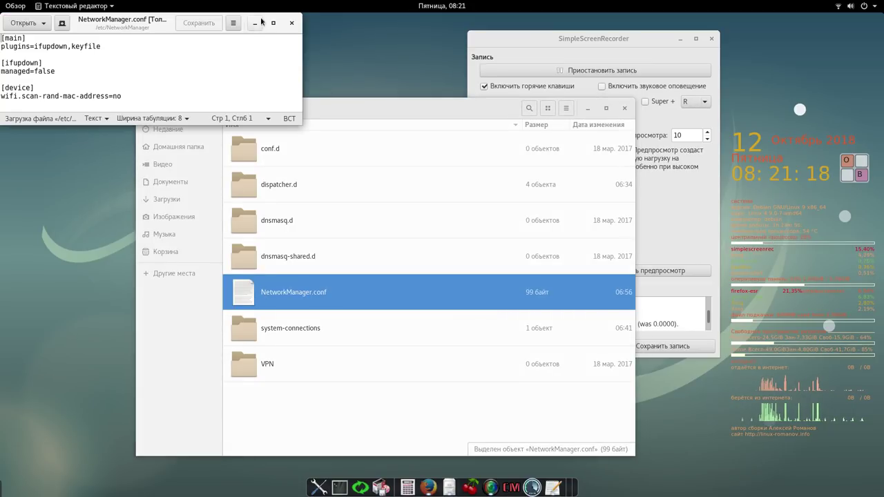
drag(273, 87, 283, 98)
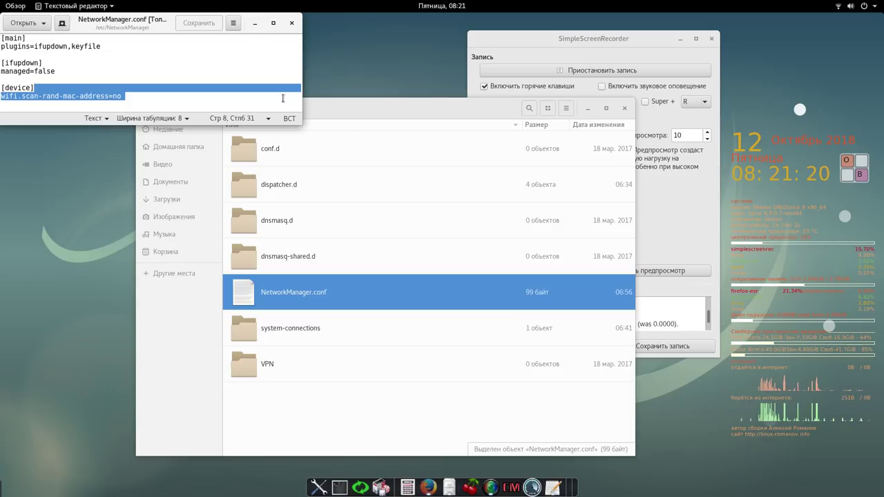
drag(127, 26, 251, 67)
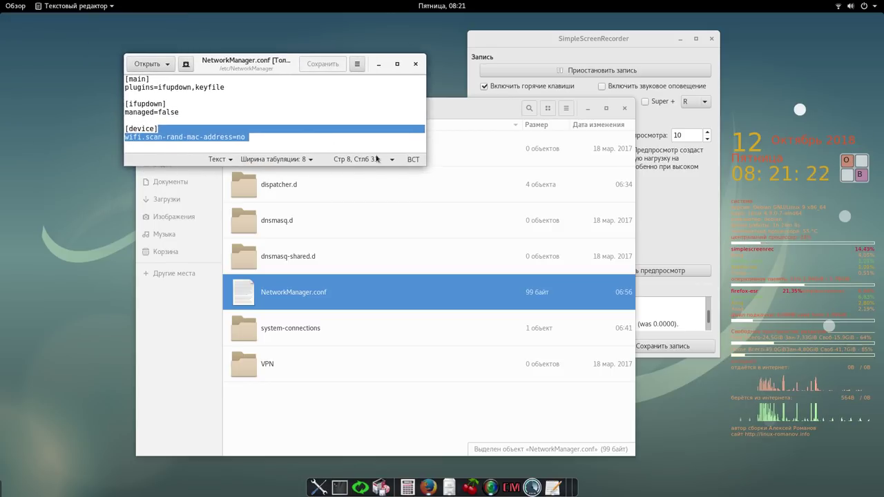
Enlarge the text editor window to examine the [device] section and its wifi.scan-rand-mac-address=no line, and close NetworkManager.conf
drag(428, 174, 543, 304)
click(347, 208)
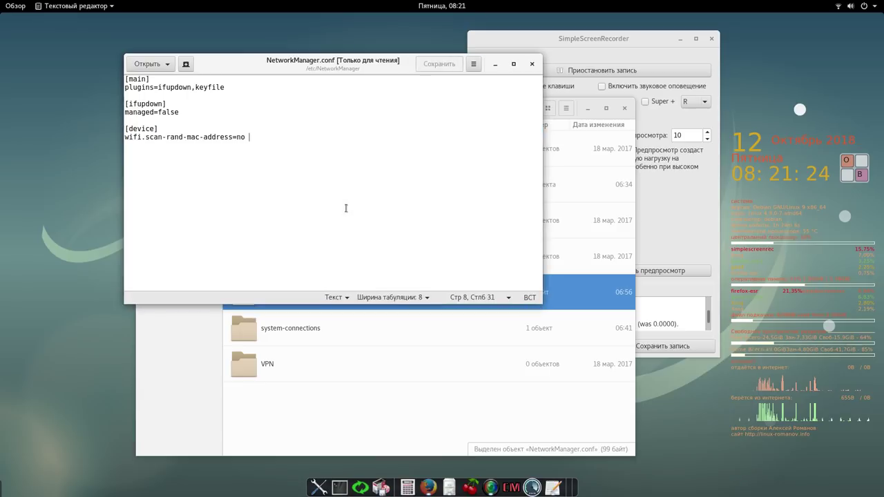
drag(260, 134, 116, 130)
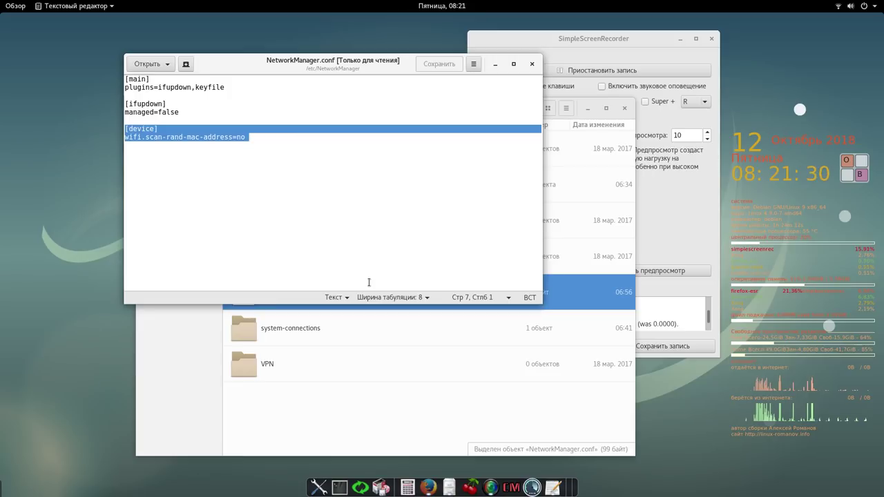
click(253, 197)
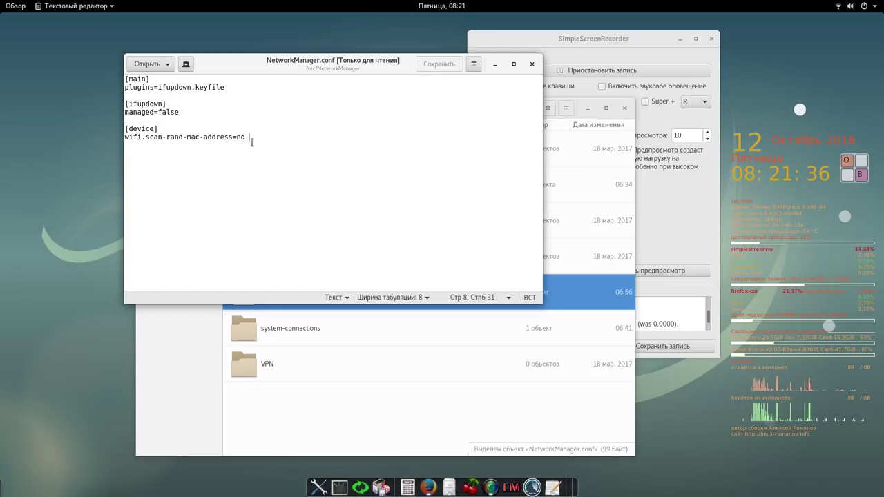
drag(245, 137, 121, 130)
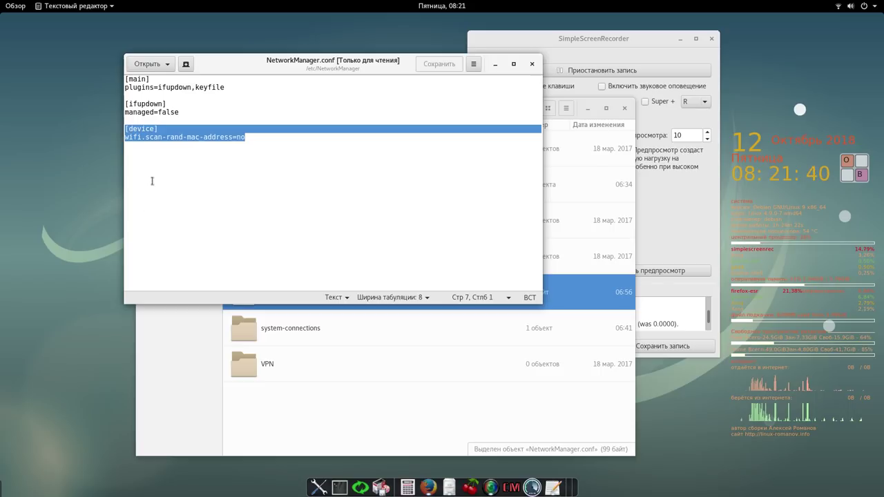
key(Right)
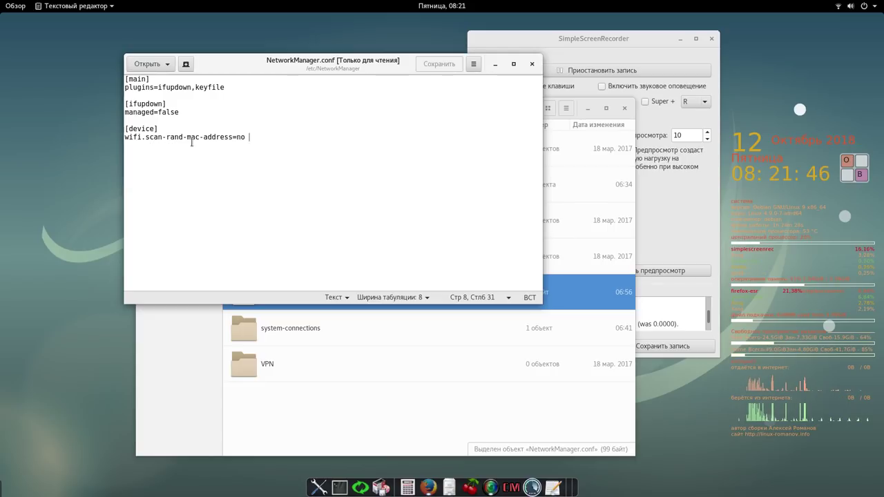
click(535, 63)
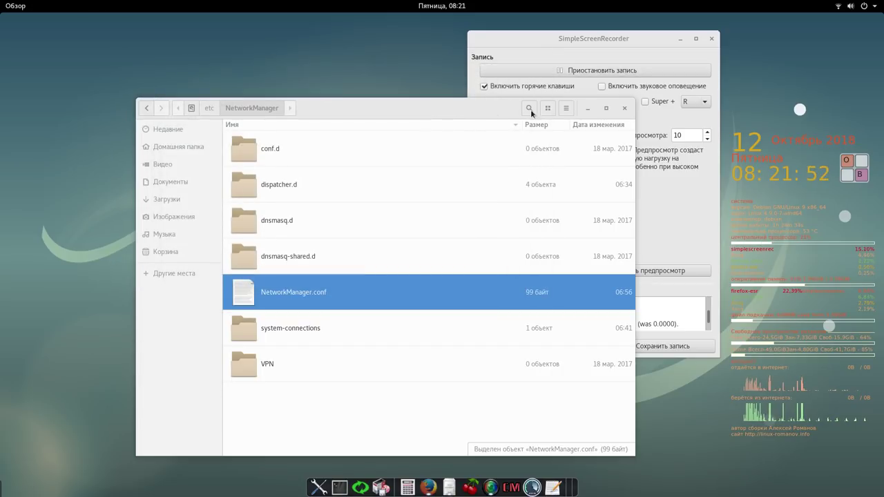
Clear the desktop by closing the file manager at the NetworkManager folder and minimizing the SimpleScreenRecorder window
drag(477, 107, 408, 91)
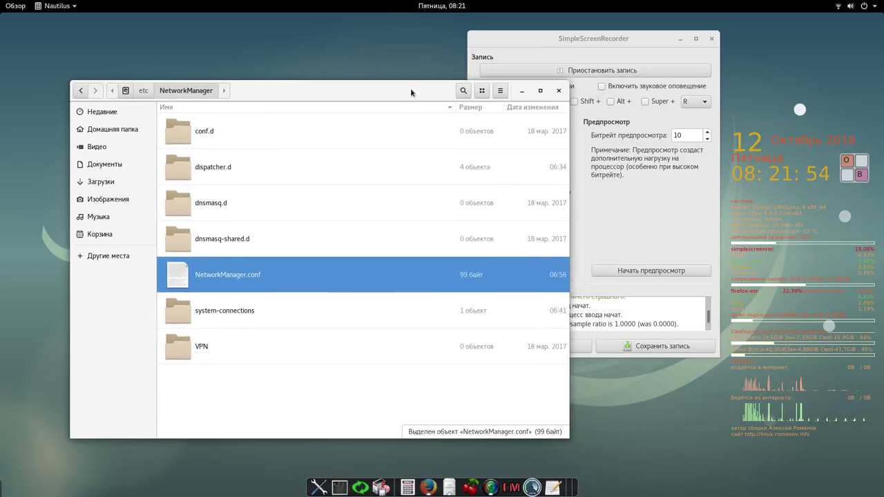
click(559, 92)
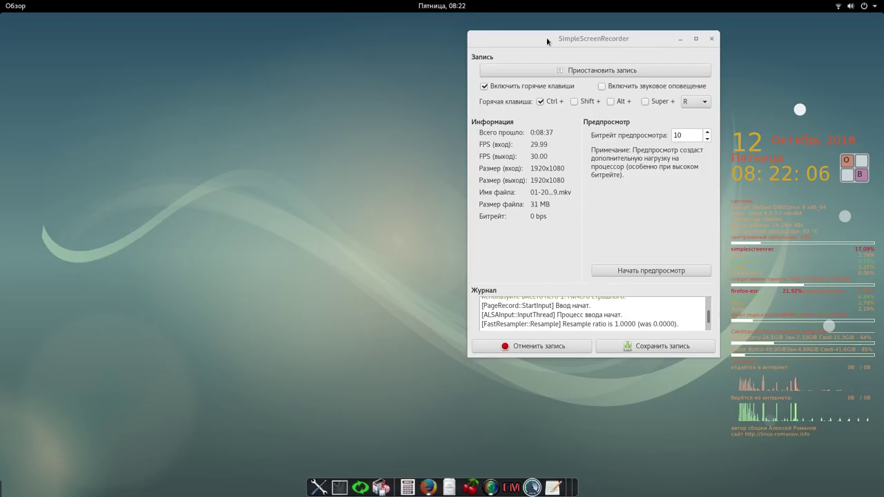
drag(546, 37, 524, 55)
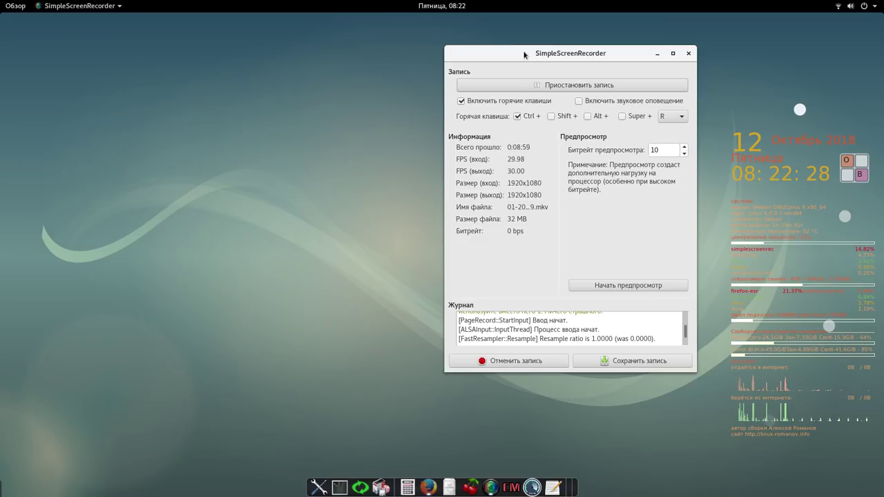
click(658, 56)
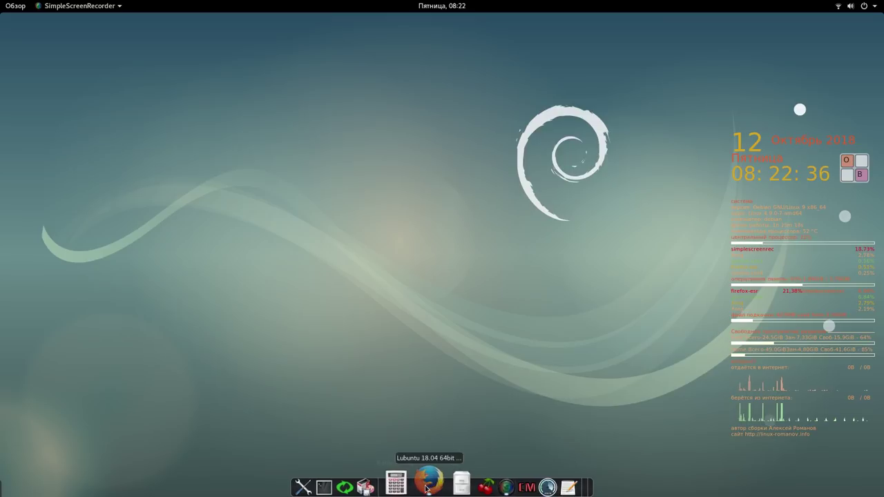
Switch to CherryTree and colour the path /lib/live/mount green in the note "Systemback не создает ISO-образ"
click(473, 484)
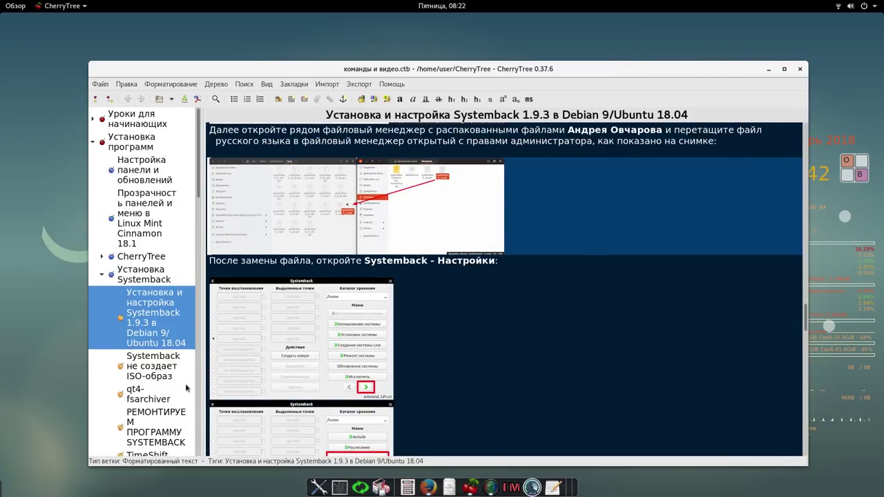
click(156, 367)
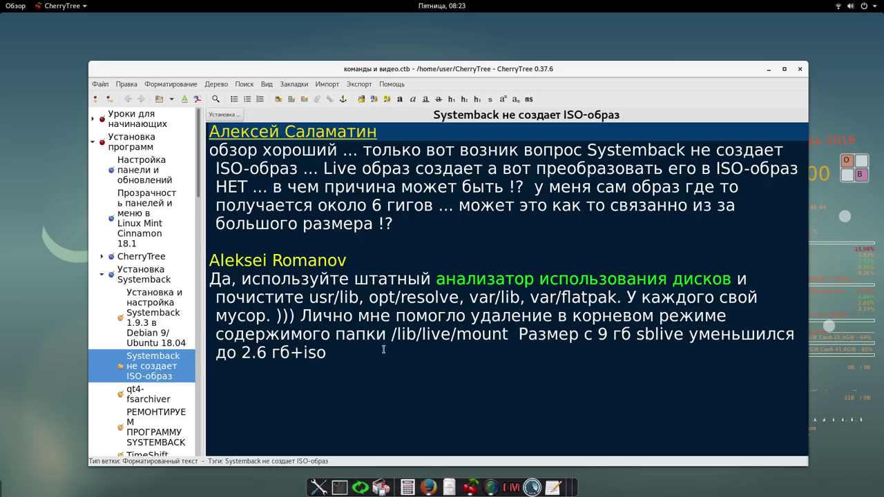
drag(390, 335, 508, 330)
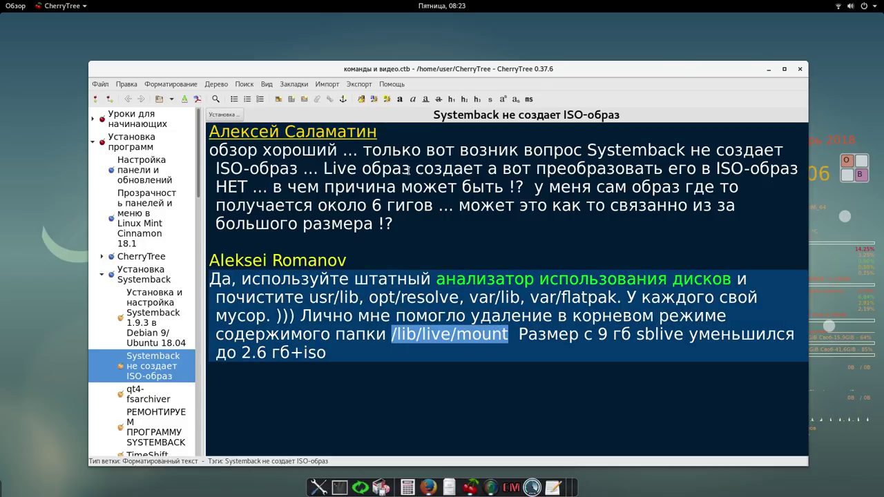
click(375, 101)
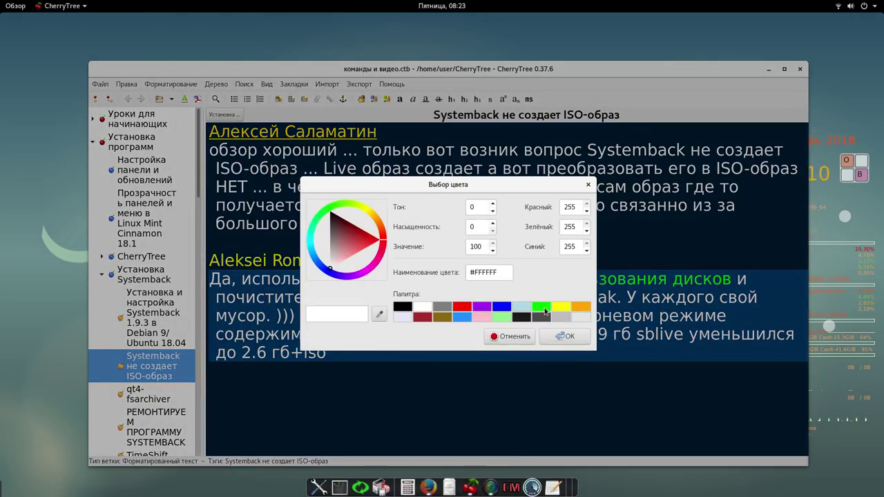
click(543, 308)
click(566, 337)
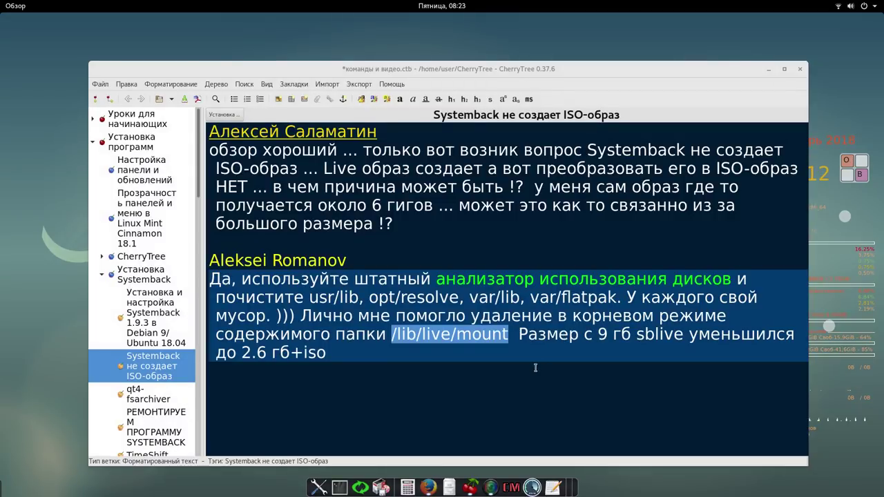
click(511, 364)
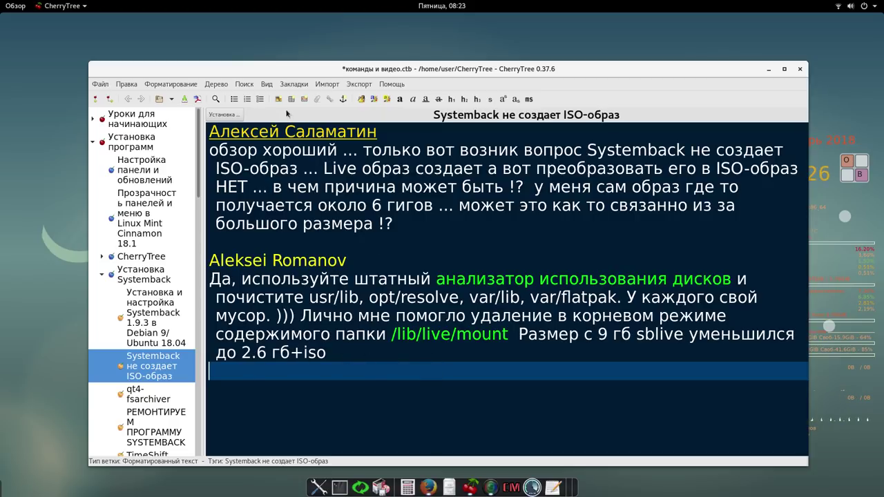
Save the notebook "команды и видео.ctb" and close its window, leaving the desktop clear
click(185, 101)
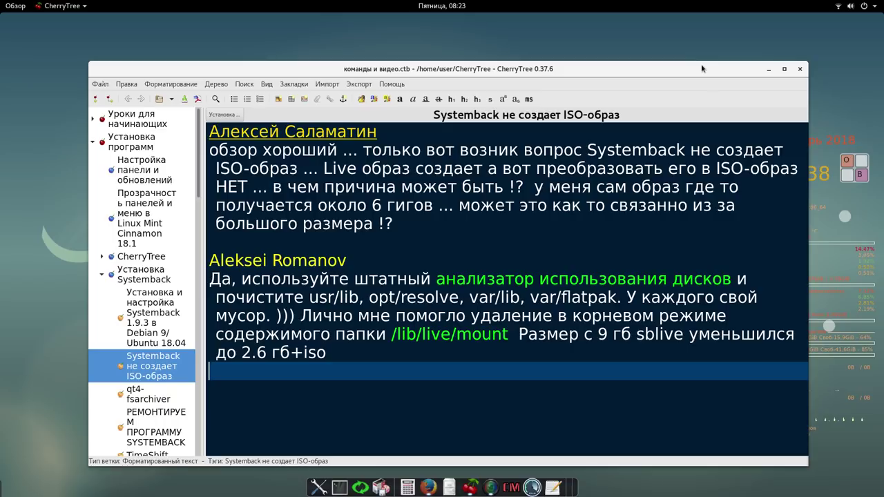
drag(701, 69, 620, 39)
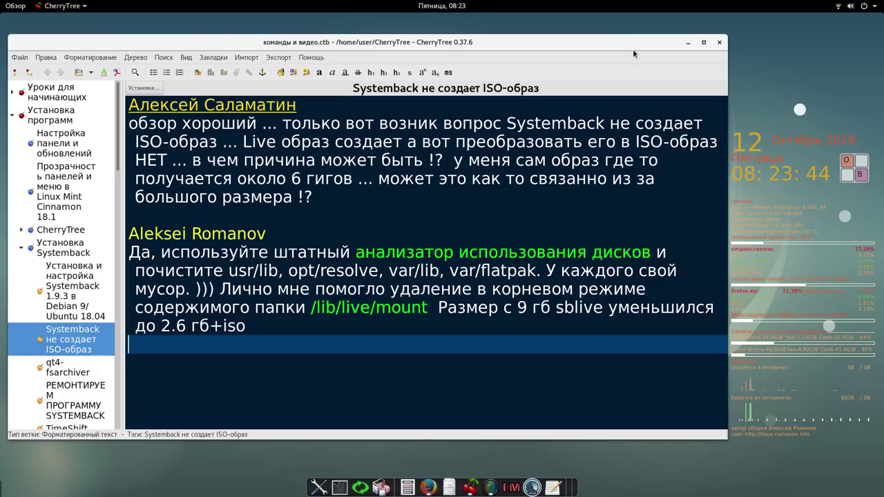
click(719, 44)
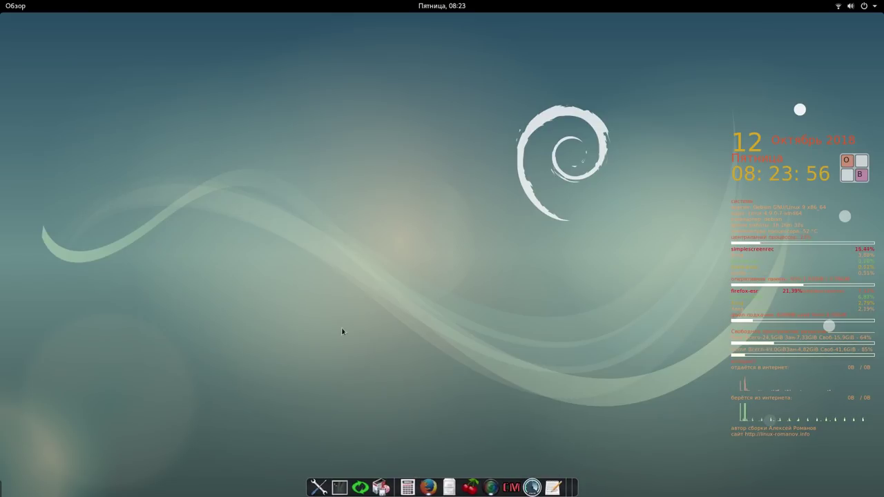
Open the software center from the activities overview, show its search field, and close it
click(20, 9)
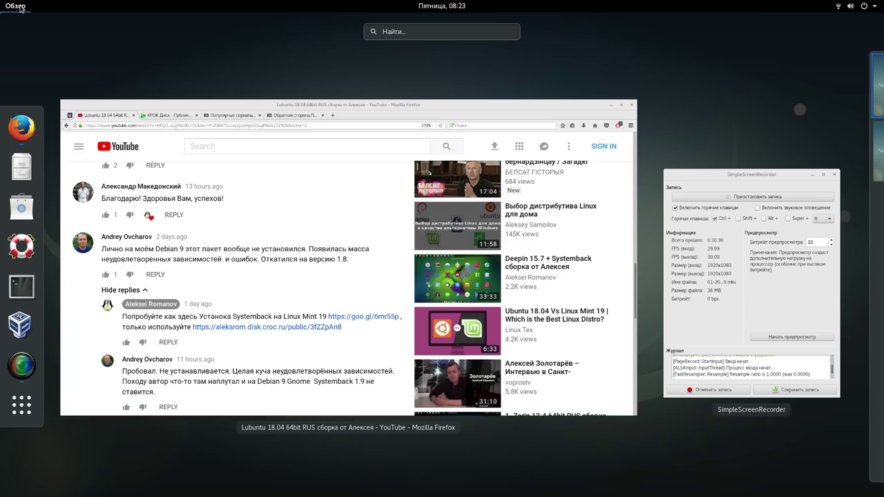
click(22, 205)
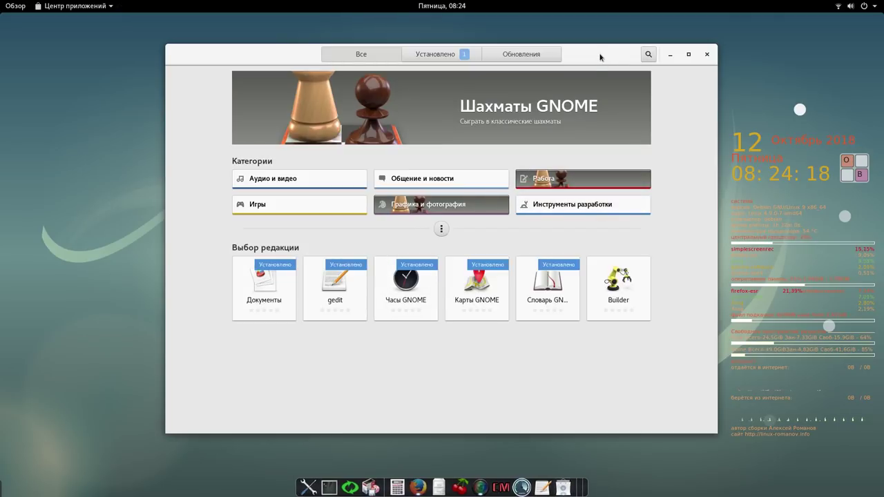
click(648, 54)
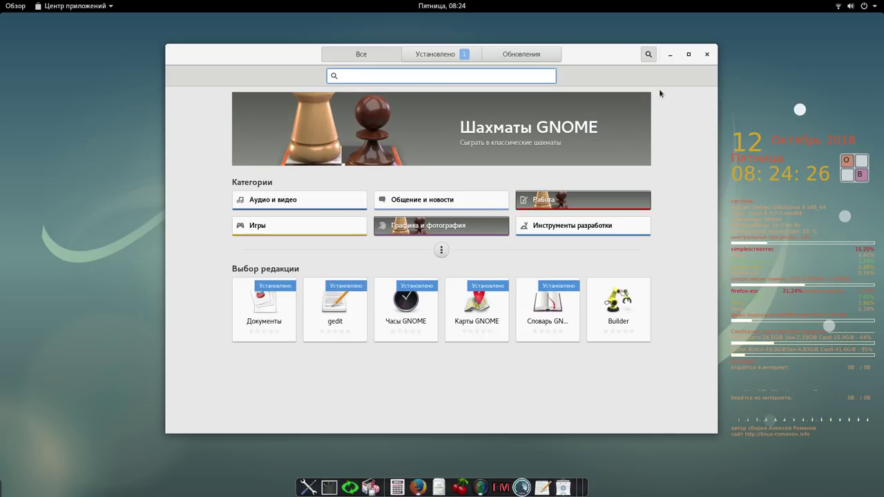
click(707, 54)
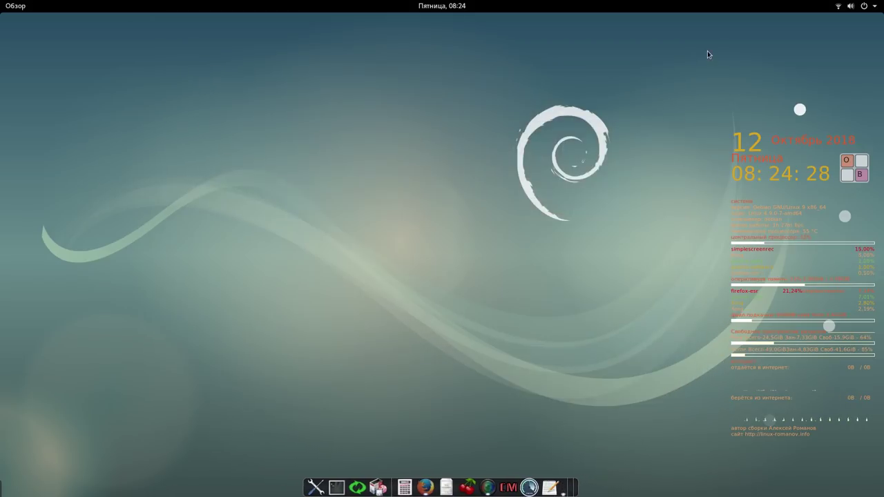
Bring back the SimpleScreenRecorder window and move it clear of the Debian logo on the desktop
click(493, 487)
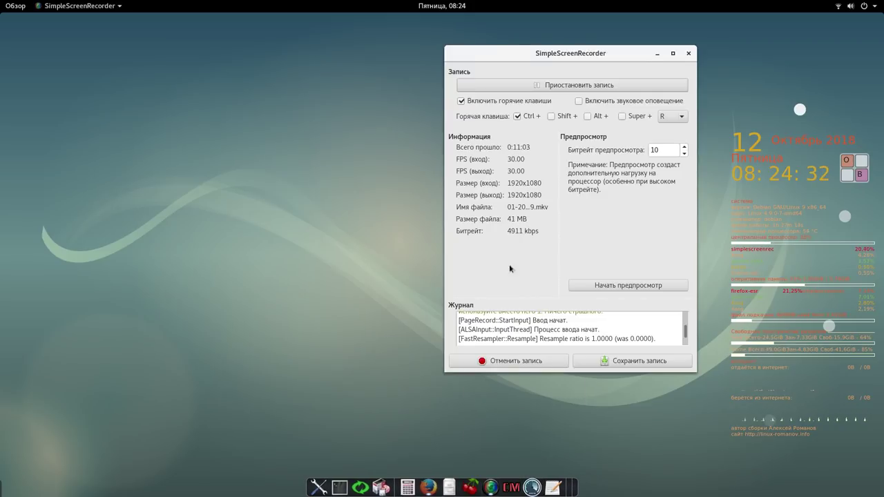
drag(504, 55, 330, 52)
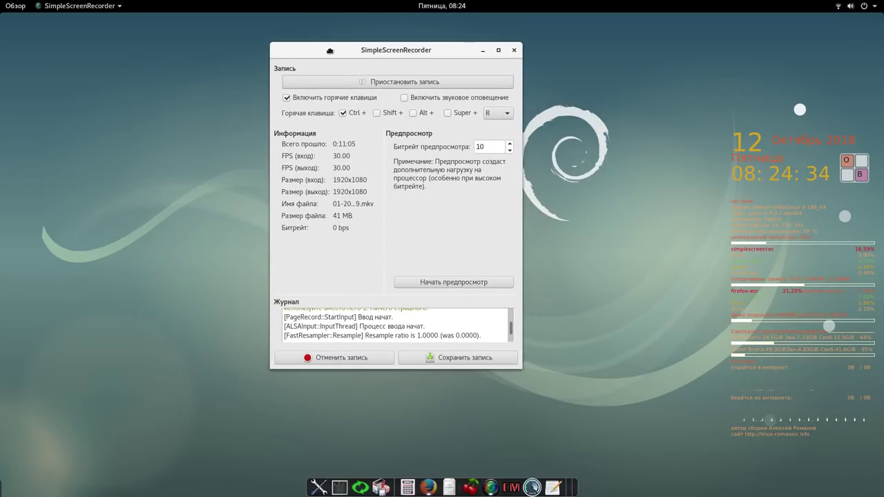